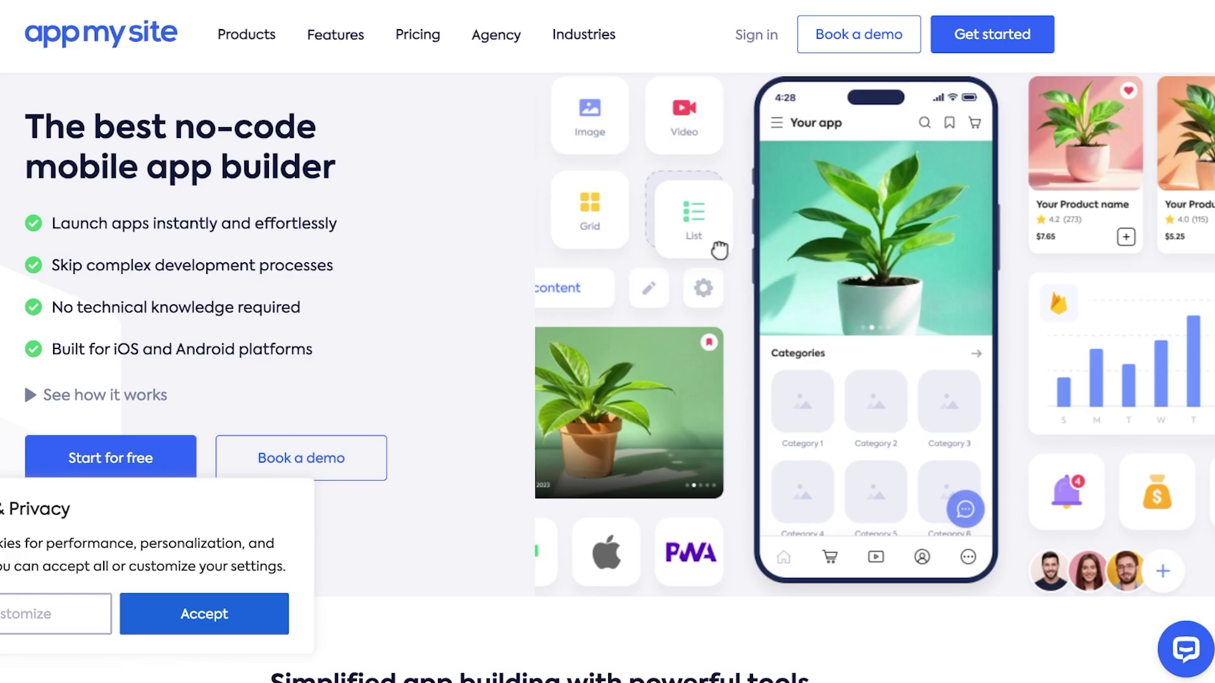
- Accept the cookies and look through the app products offered on the homepage, including the Shopify entry
click(203, 614)
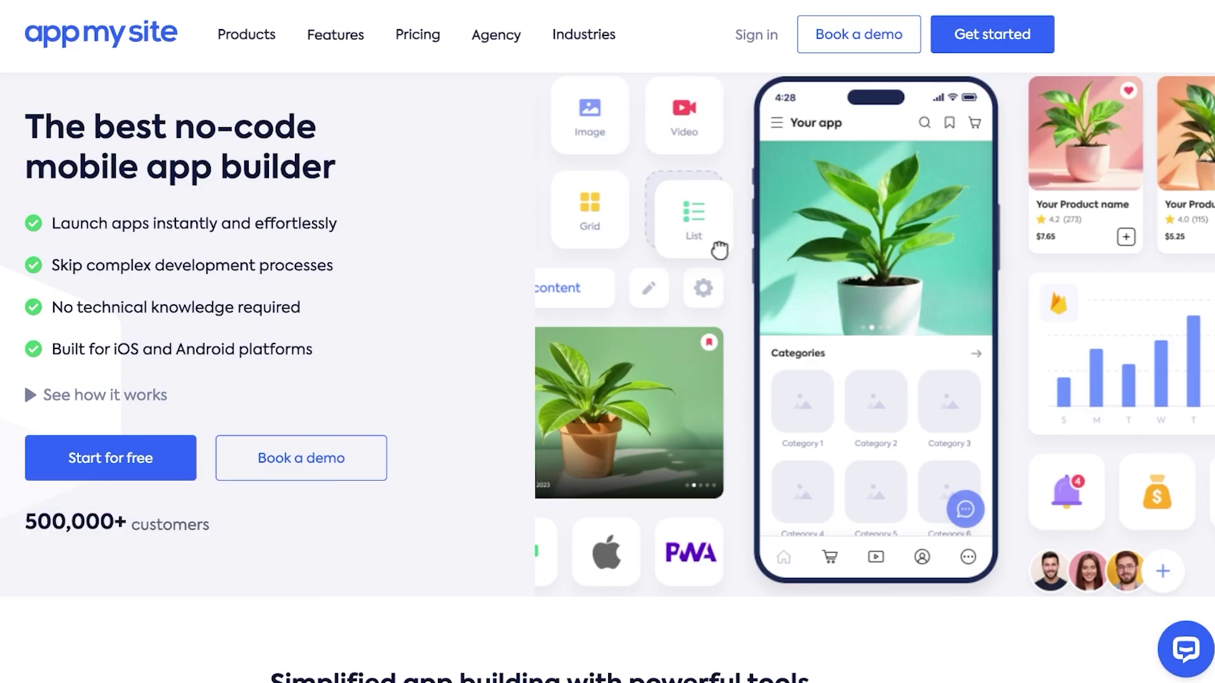
scroll(607, 377, down, 6)
mouse_move(246, 35)
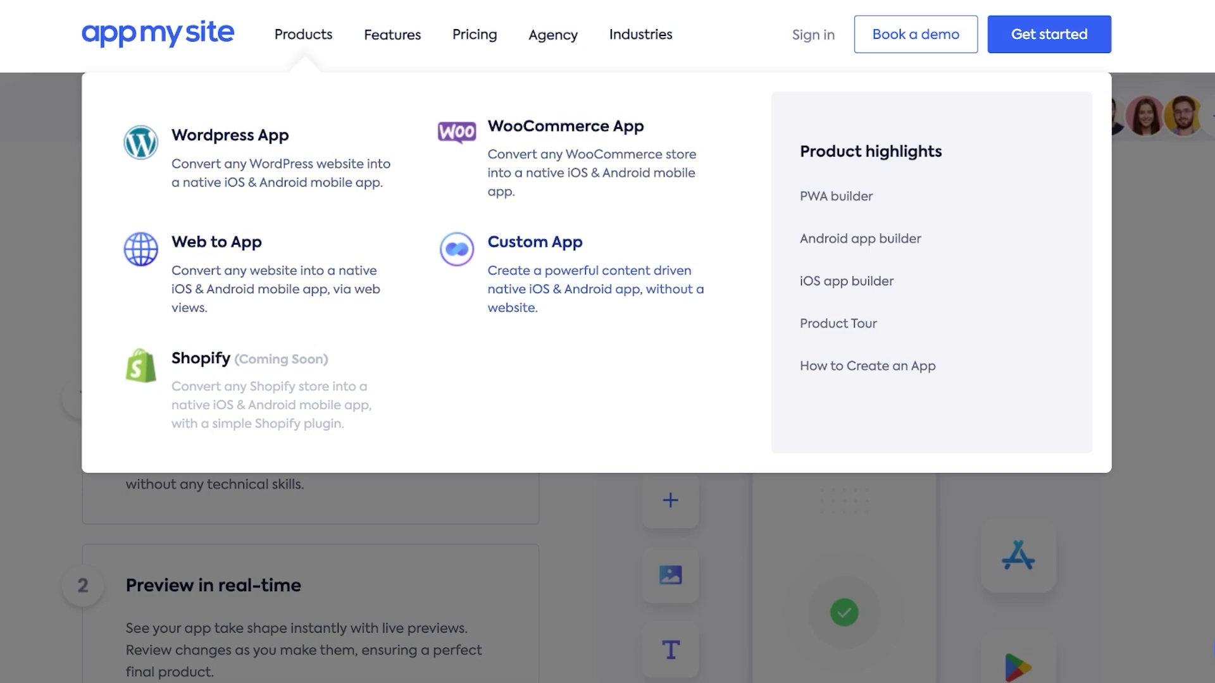
double_click(140, 366)
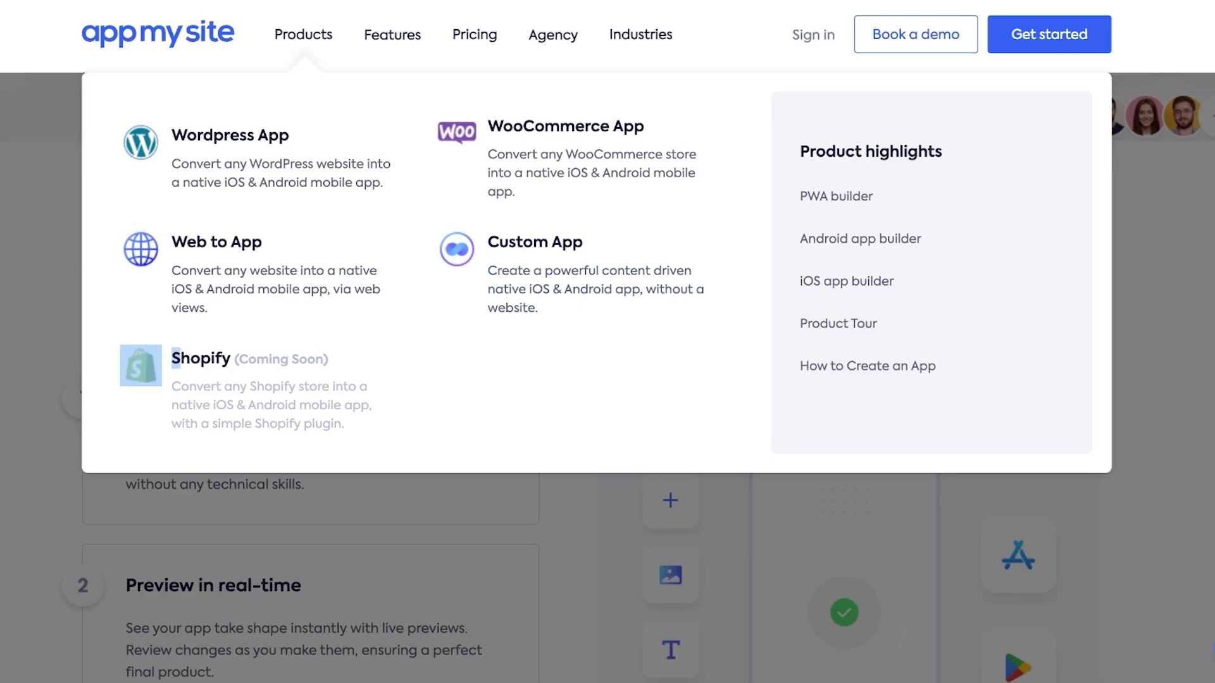
drag(181, 359, 323, 359)
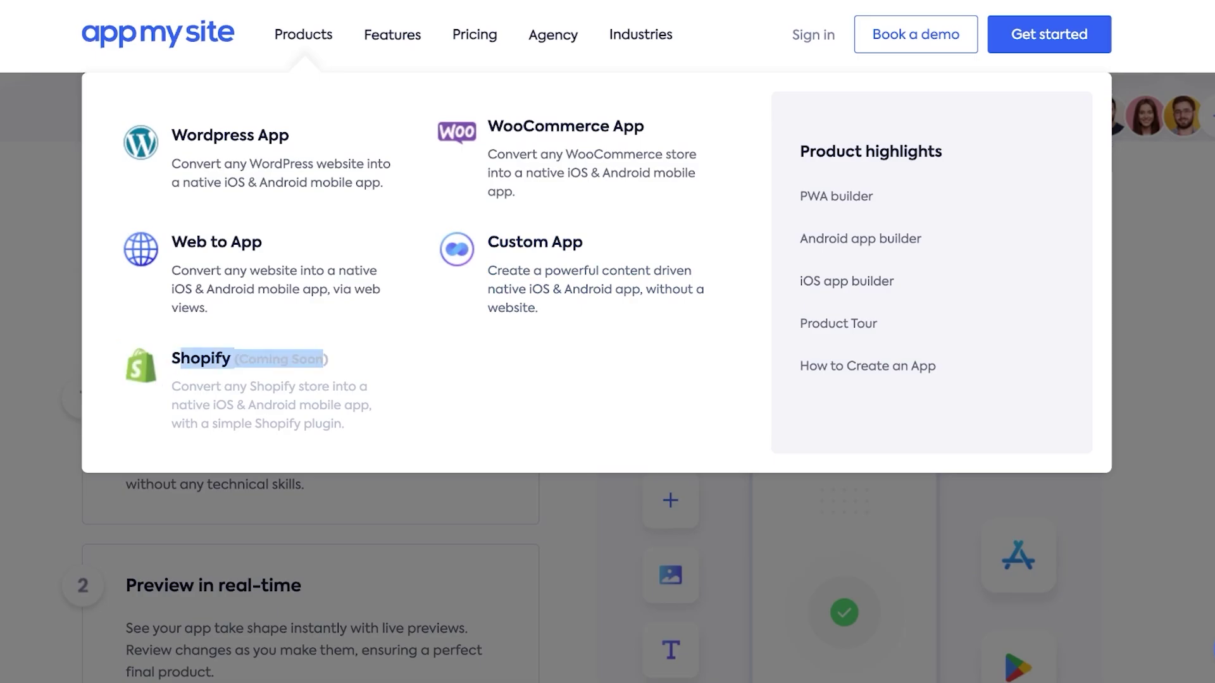
scroll(607, 380, up, 7)
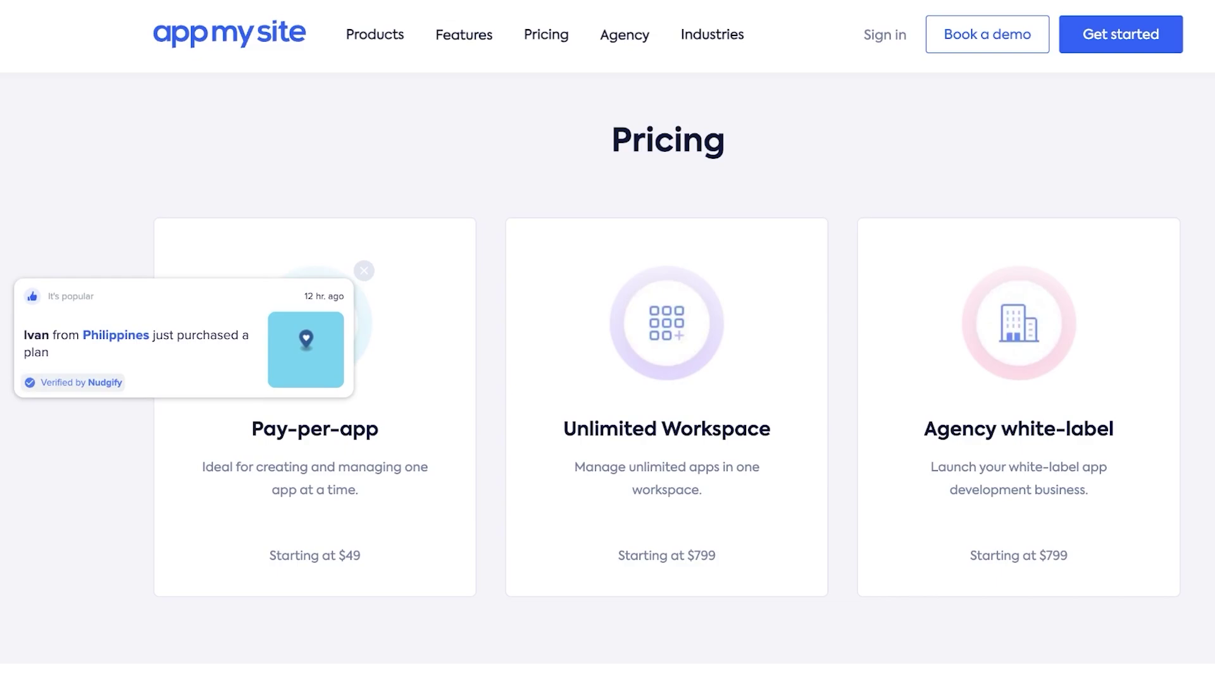
- Examine the pricing page's three plan options along with the partner logos, customer ratings and awards
scroll(607, 366, down, 1)
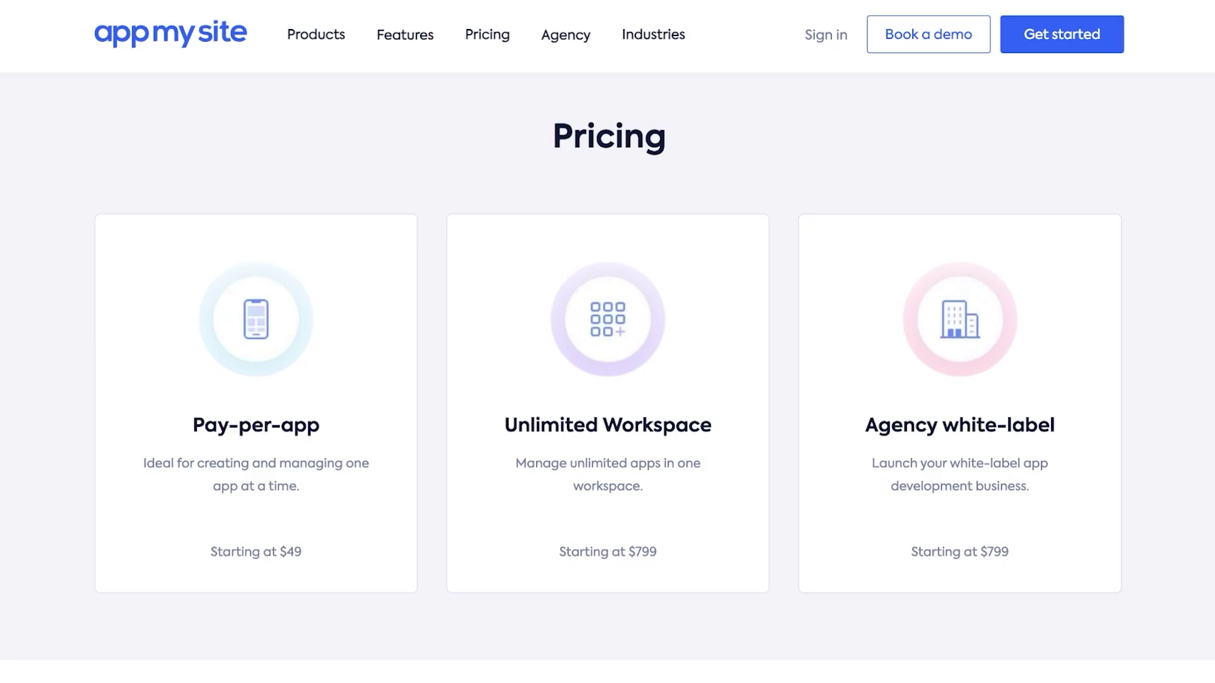
scroll(608, 373, down, 1)
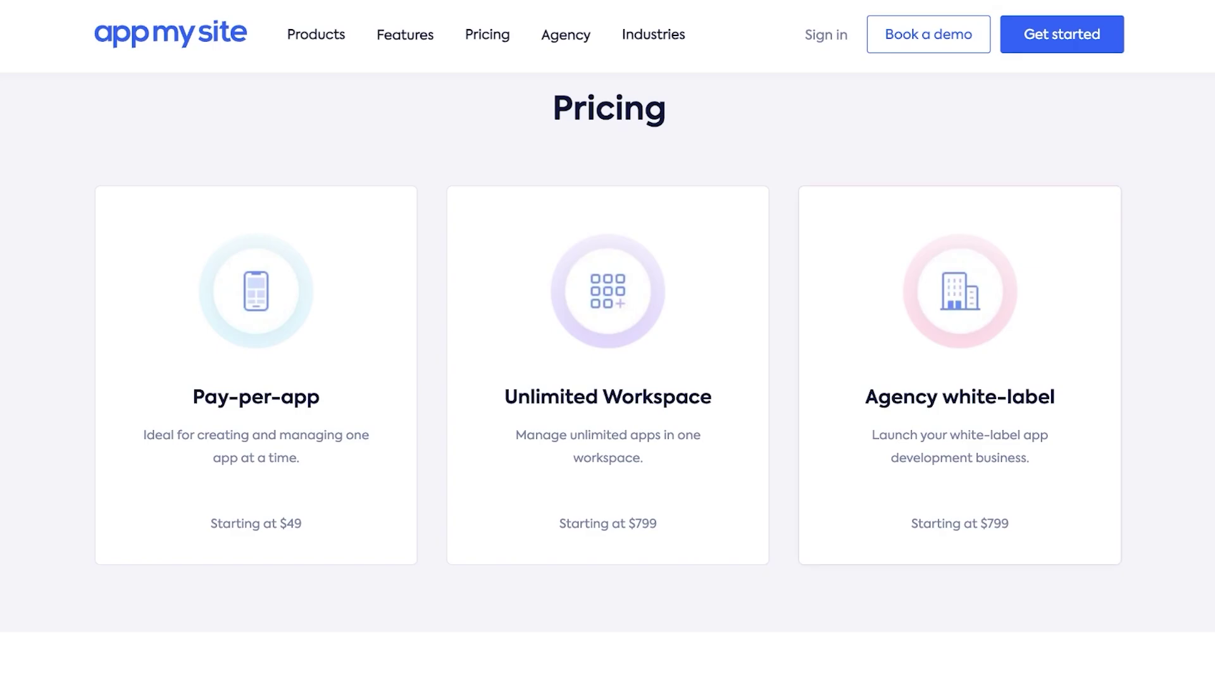
scroll(608, 374, down, 4)
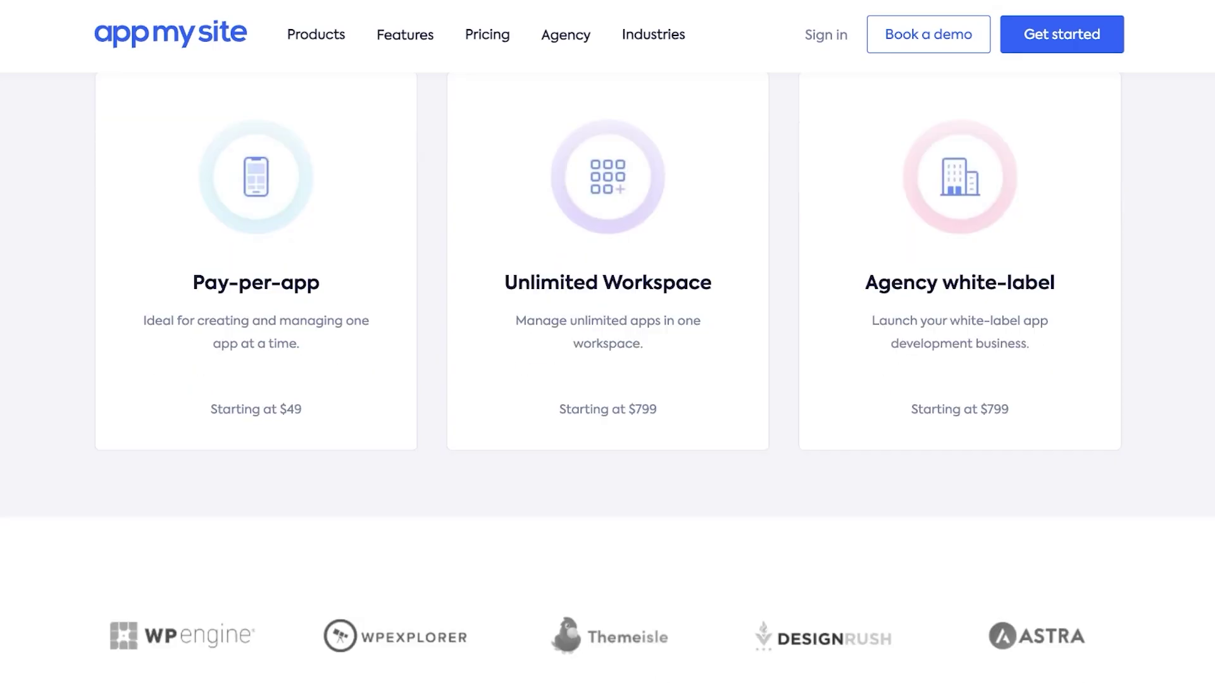
scroll(607, 373, down, 10)
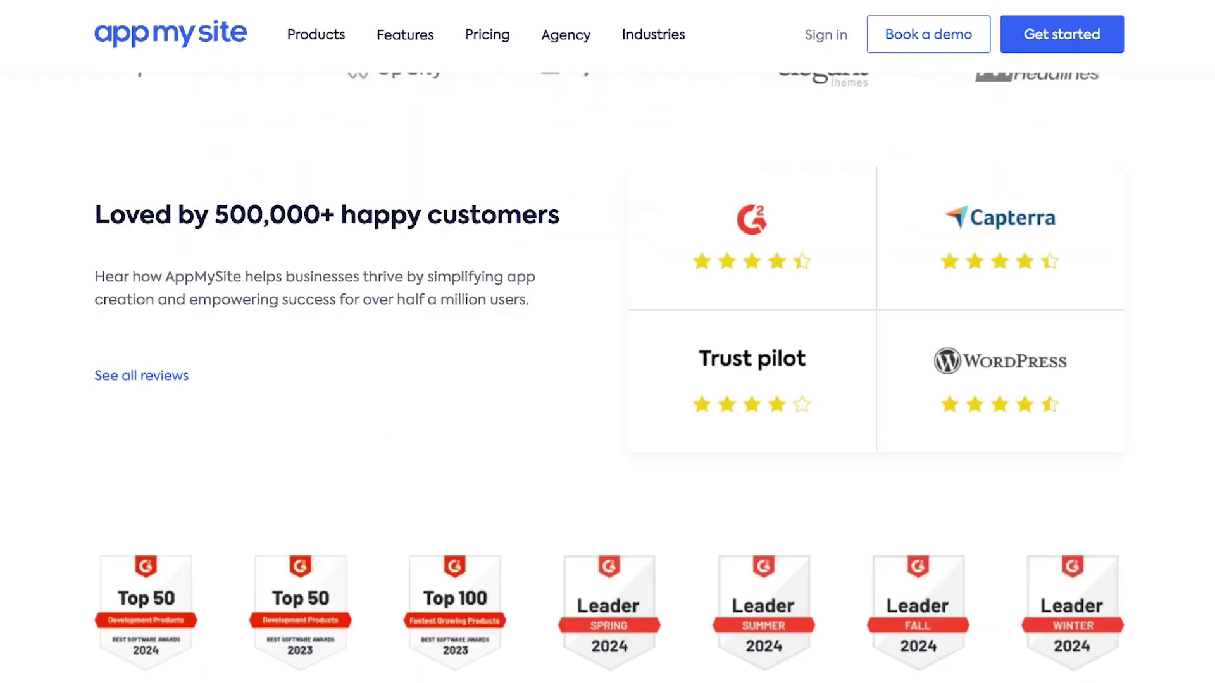
scroll(607, 373, down, 8)
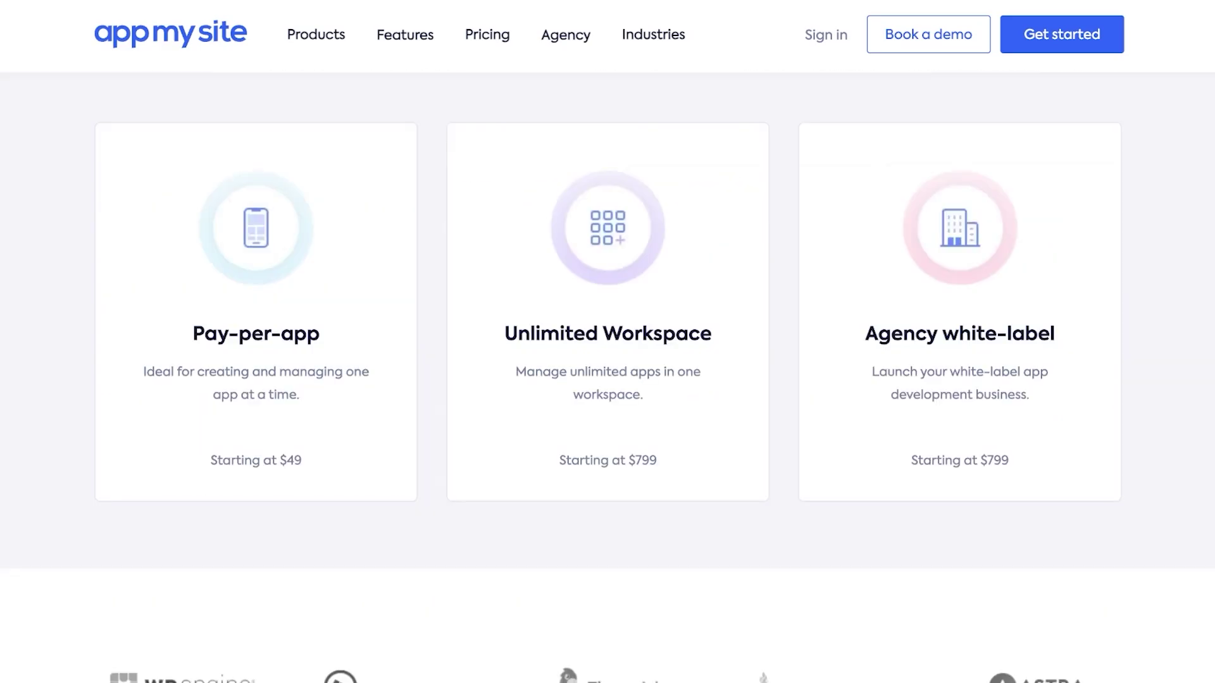
scroll(607, 377, up, 3)
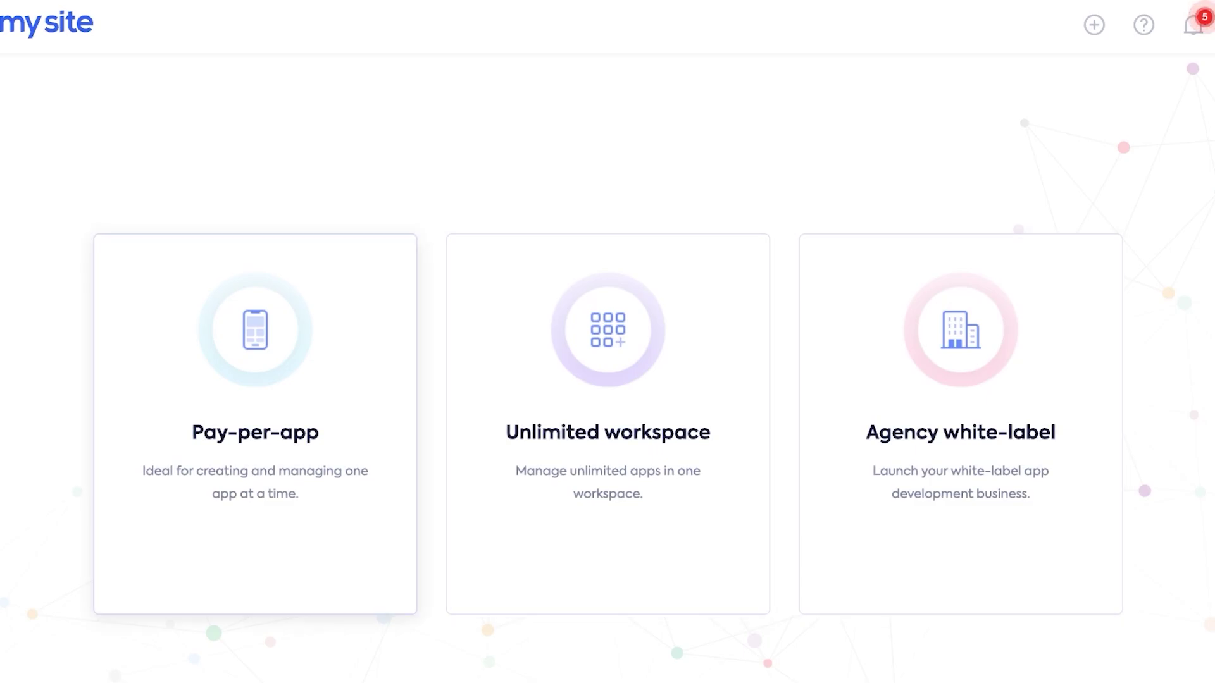
- Start a first app in the Pay-per-app workspace as a WordPress App named WokMein
click(255, 425)
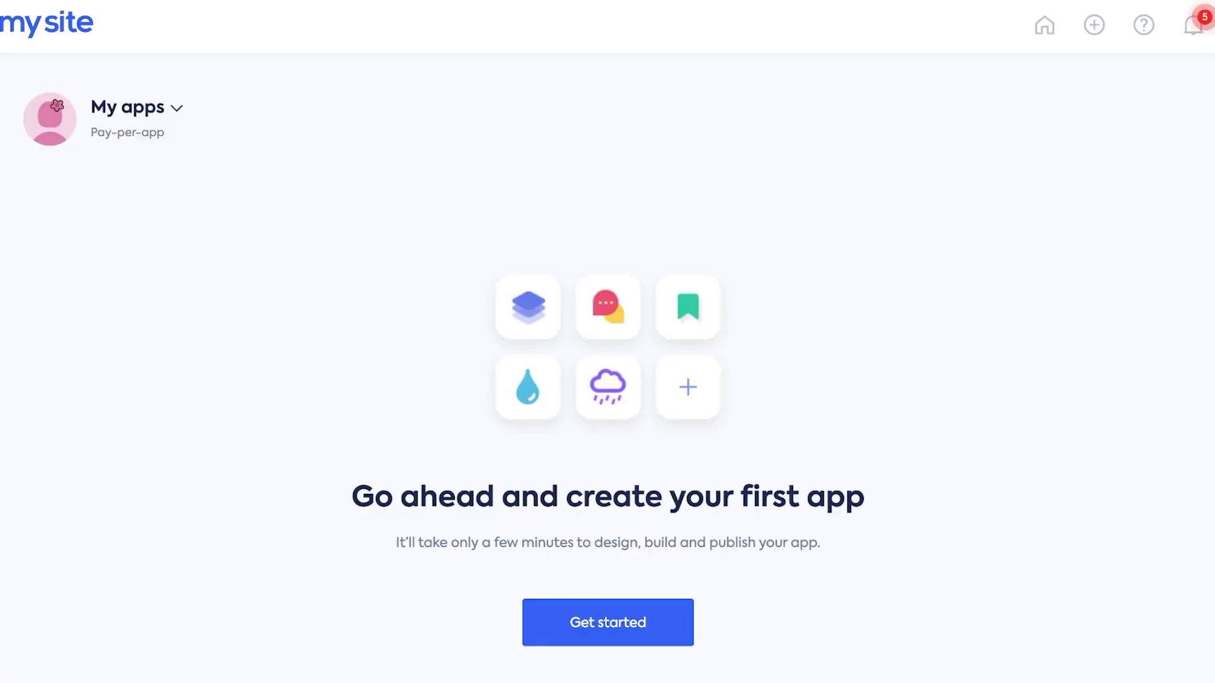
click(608, 622)
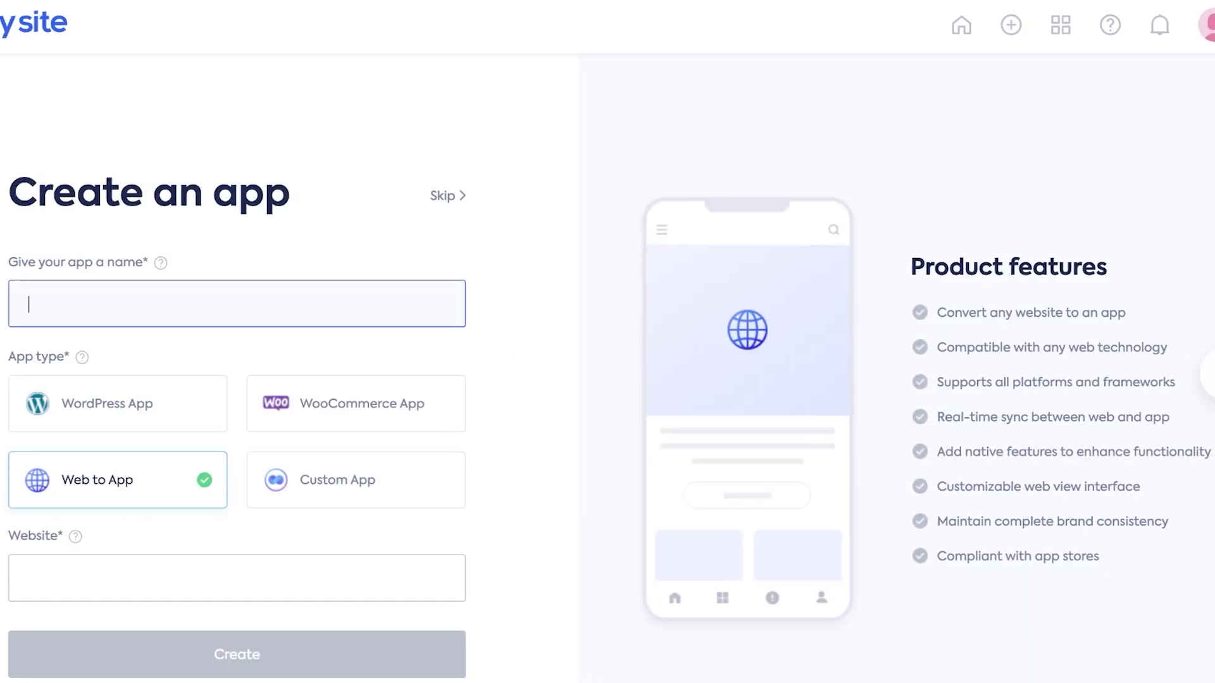
click(117, 403)
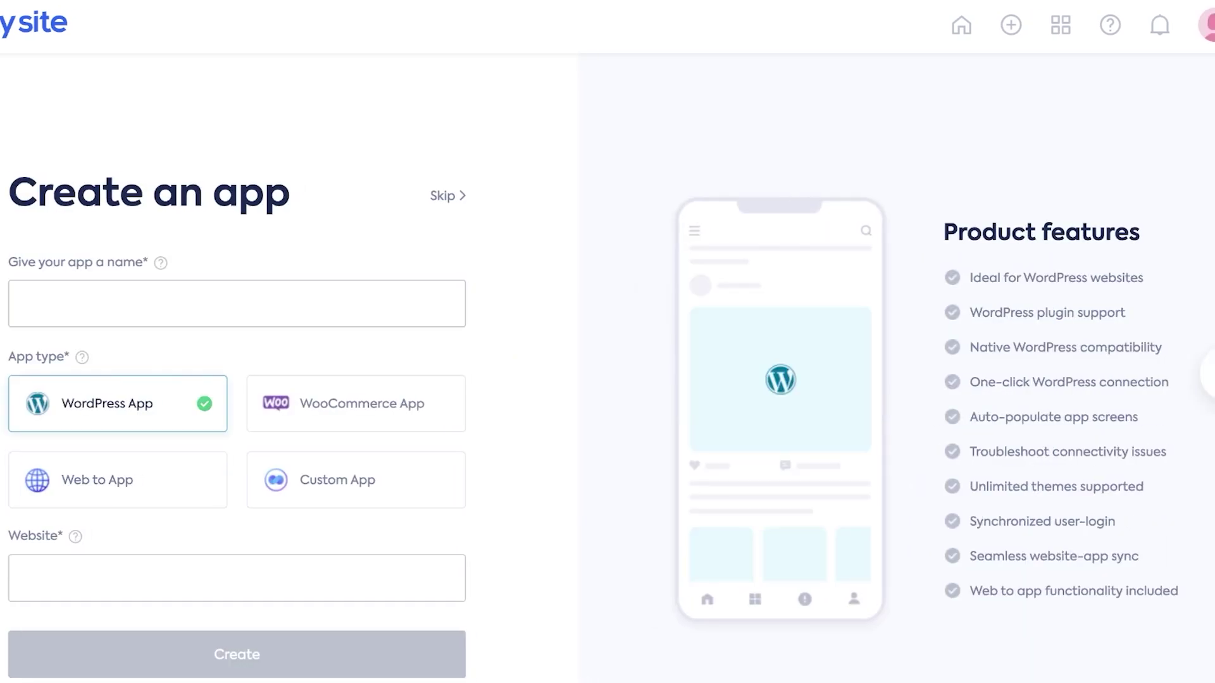
click(237, 304)
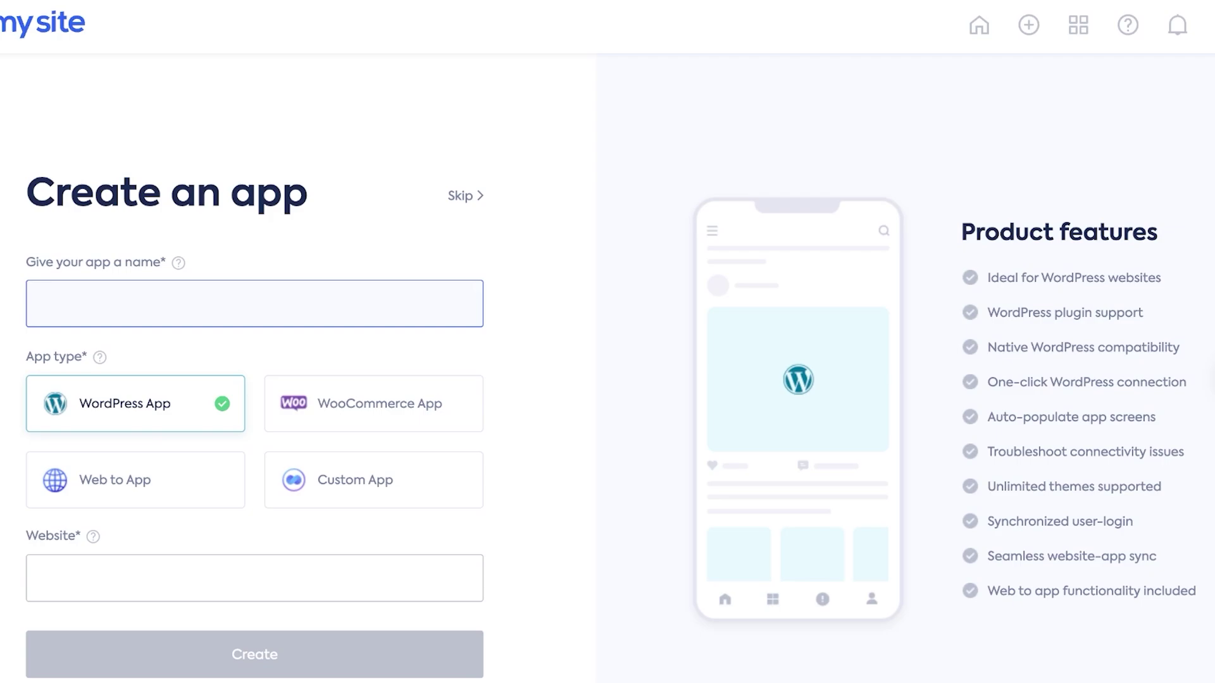
text(WokMein)
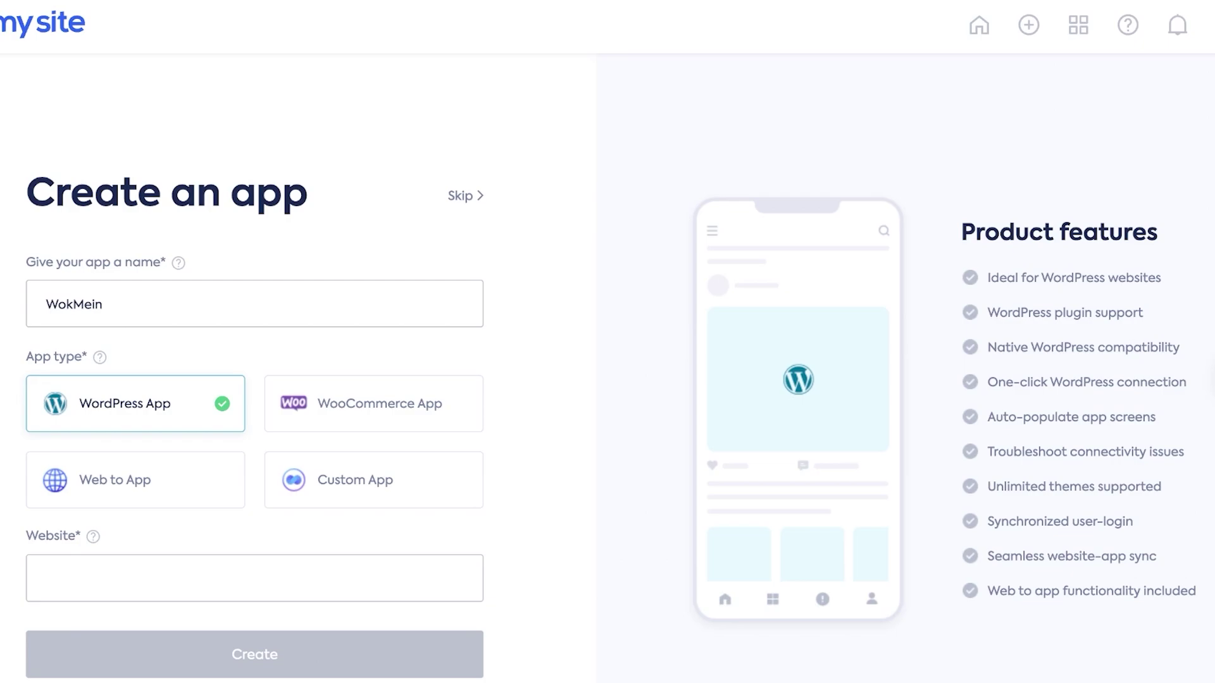
- Compare the product features of the WooCommerce App and WordPress App types, ending on WordPress App
click(373, 403)
click(136, 404)
click(373, 403)
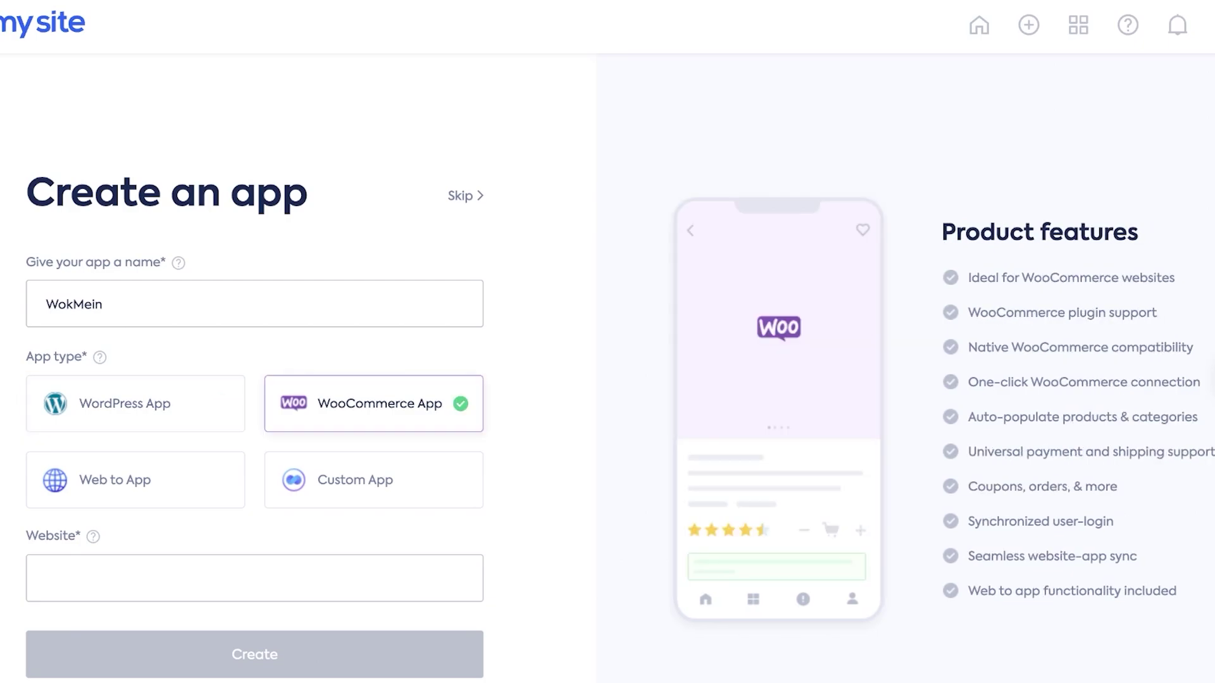
click(135, 404)
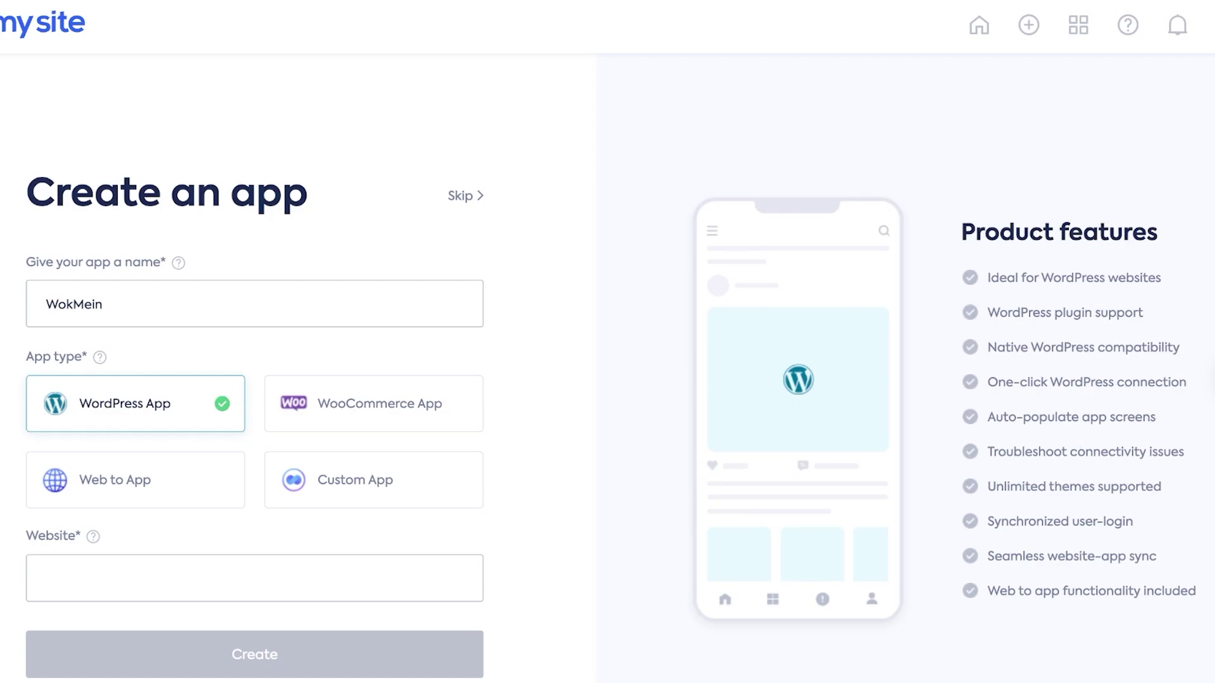
click(373, 404)
click(136, 403)
- Copy the address dev-wokmein.pantheonsite.io from the WordPress dashboard's browser window and create the app with it as the website
click(255, 578)
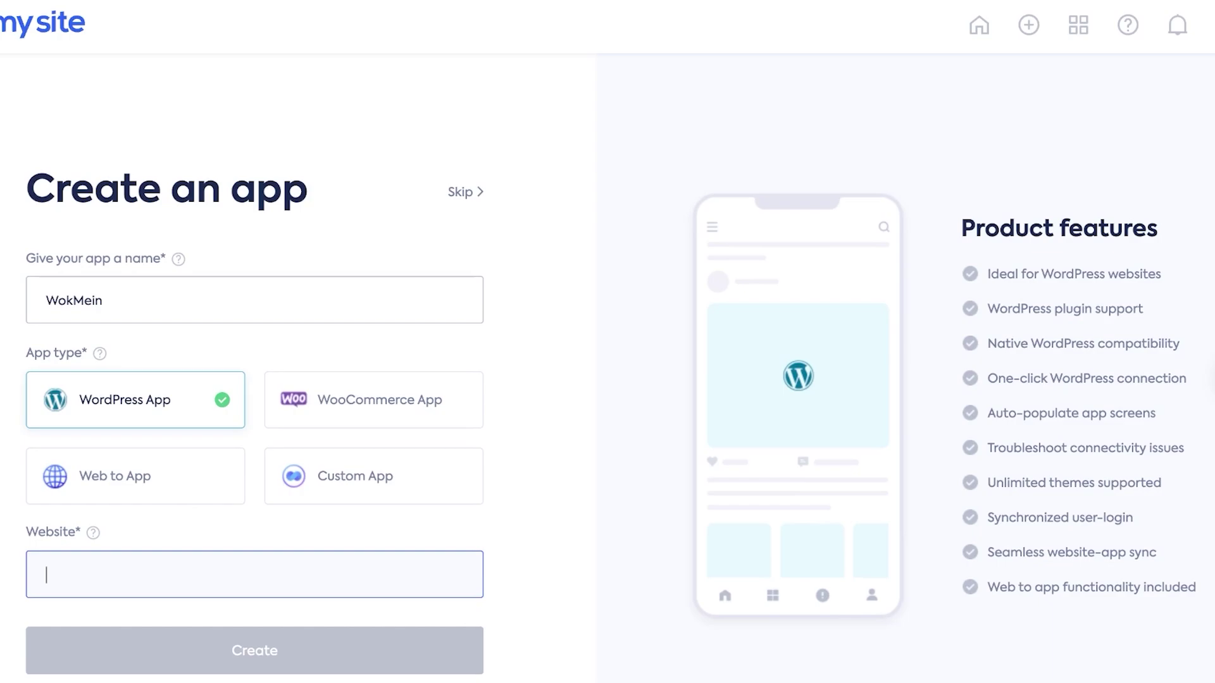
mouse_move(93, 533)
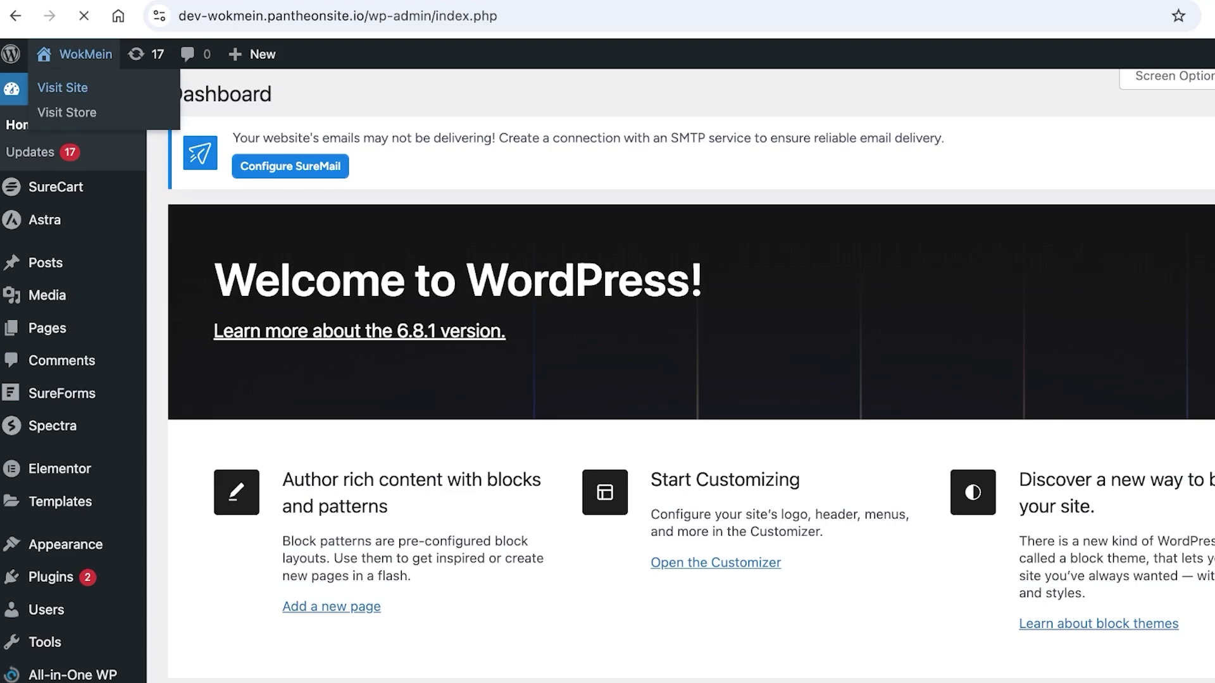
click(35, 73)
key(ctrl+l)
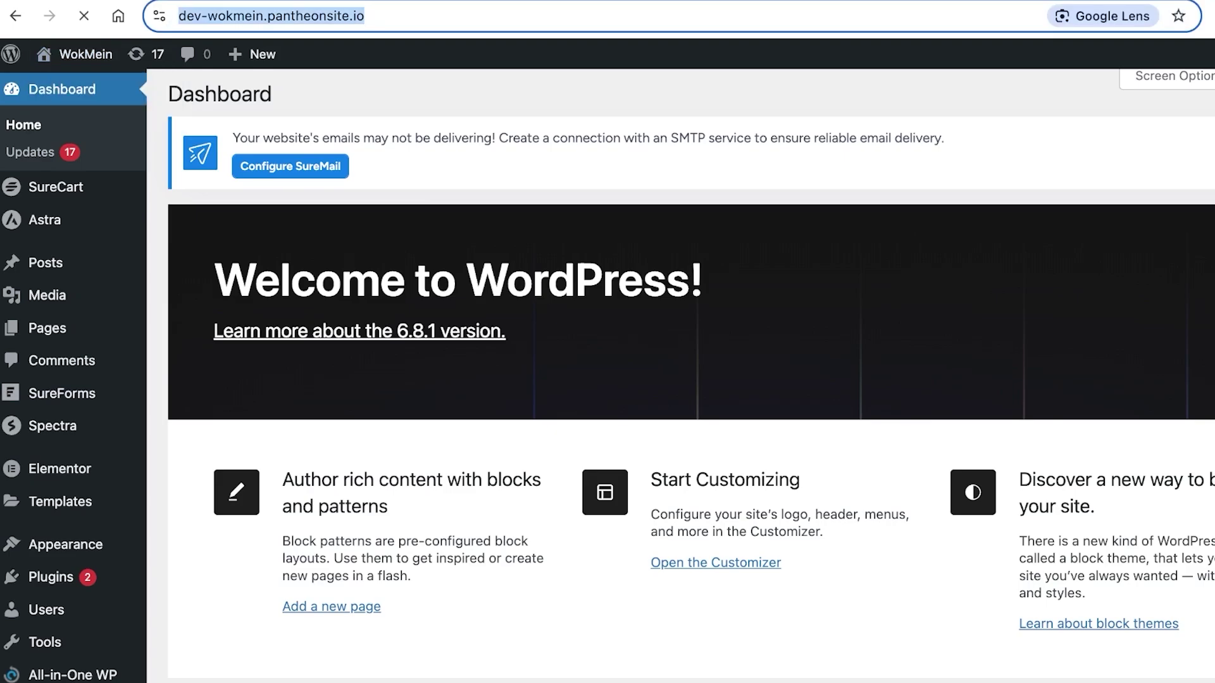
key(ctrl+c)
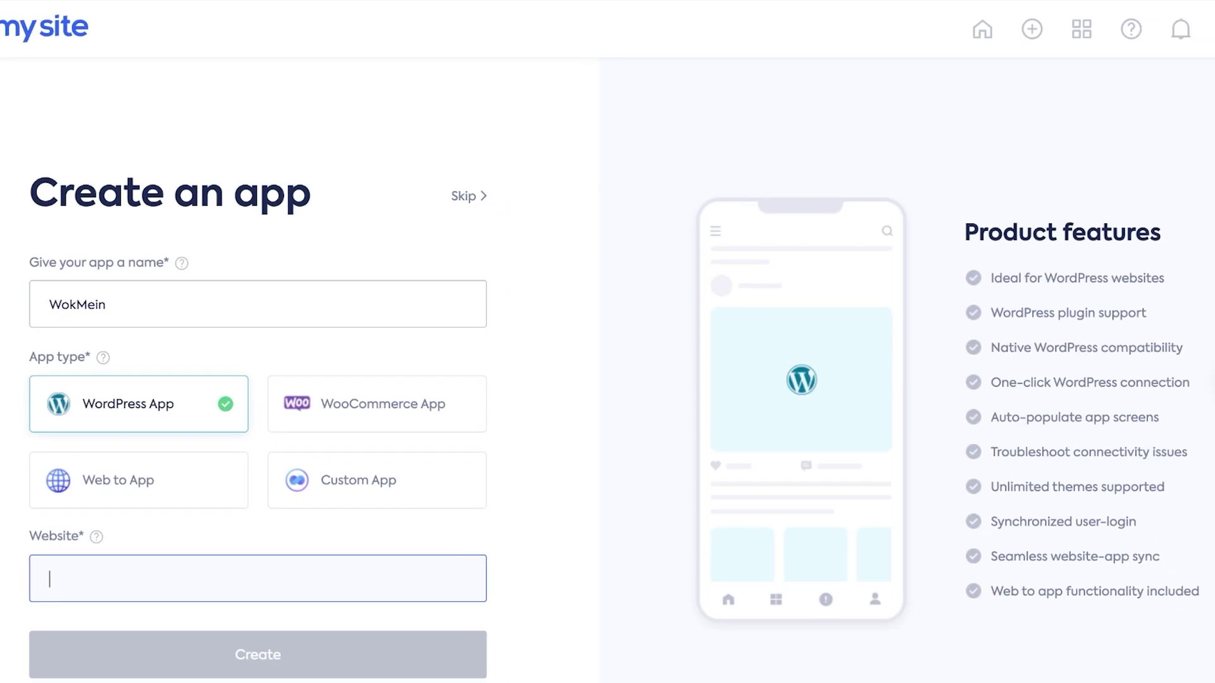
key(ctrl+v)
key(Return)
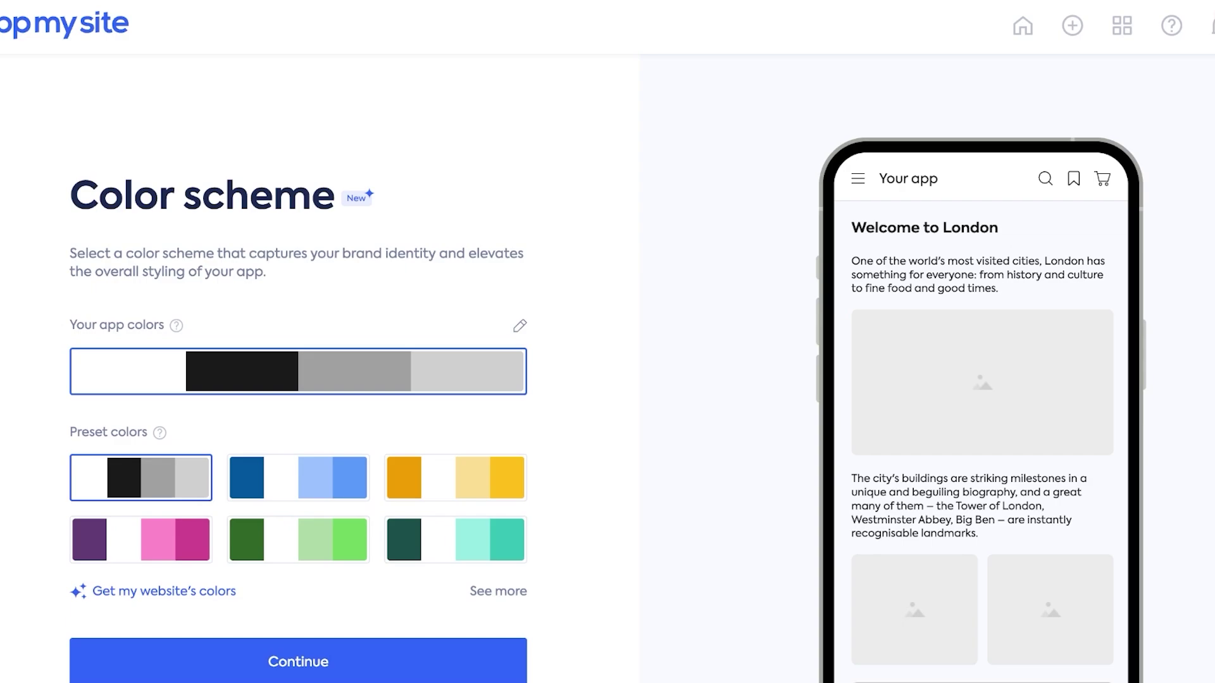
mouse_move(176, 325)
click(519, 326)
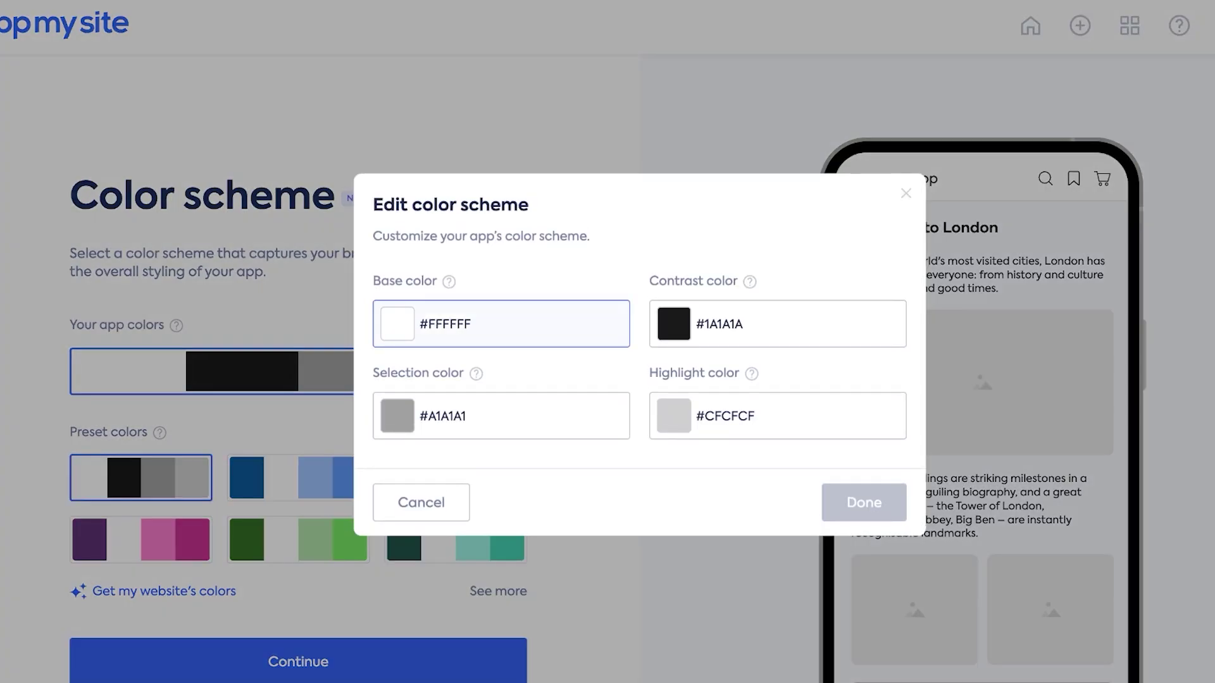
click(501, 416)
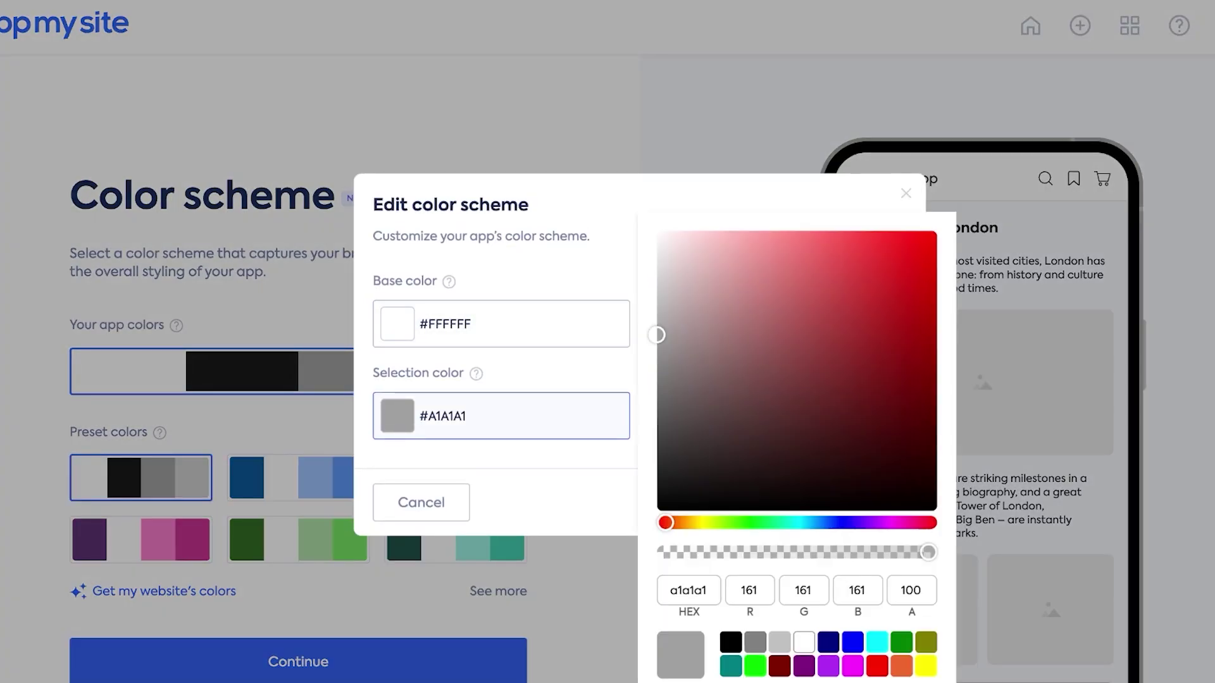
click(902, 666)
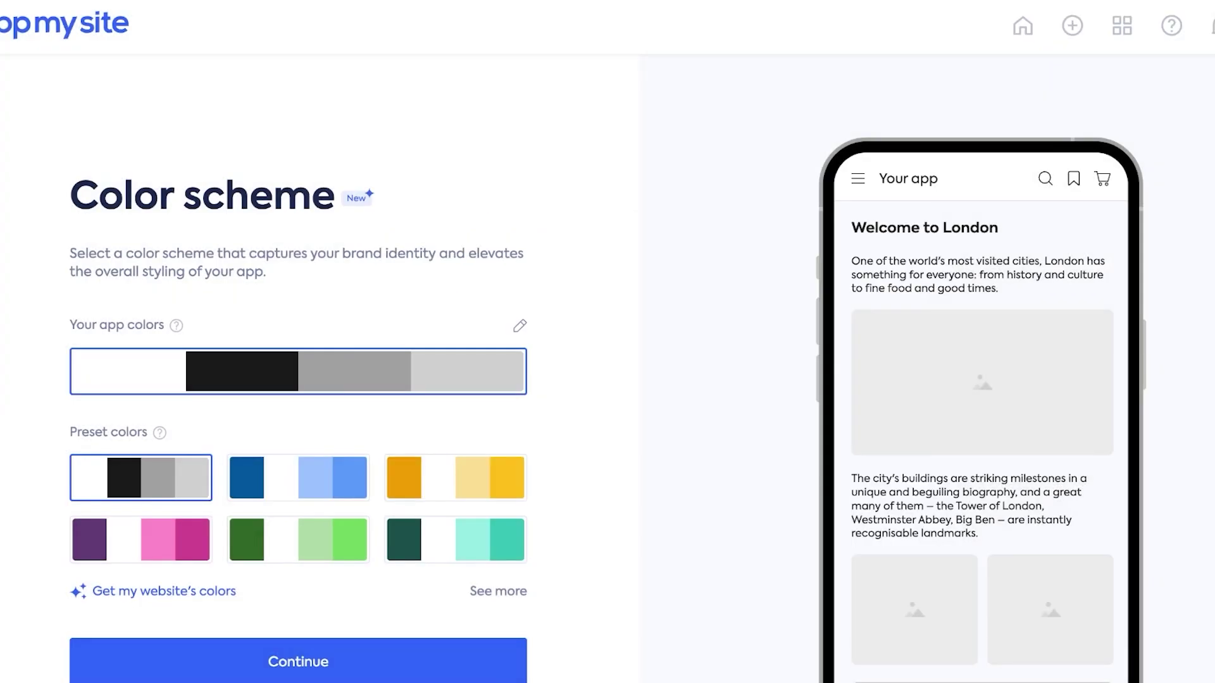
- Set the selection color of the app's color scheme to the orange #e07b50
click(520, 325)
click(501, 416)
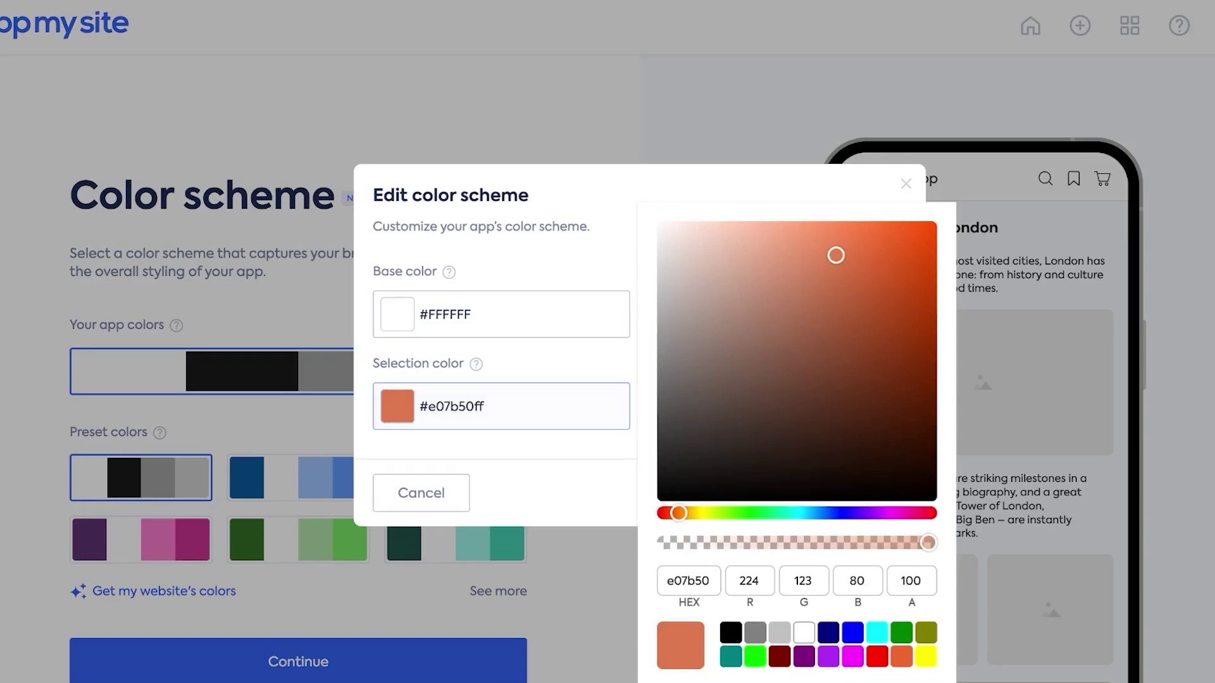
click(556, 493)
click(864, 493)
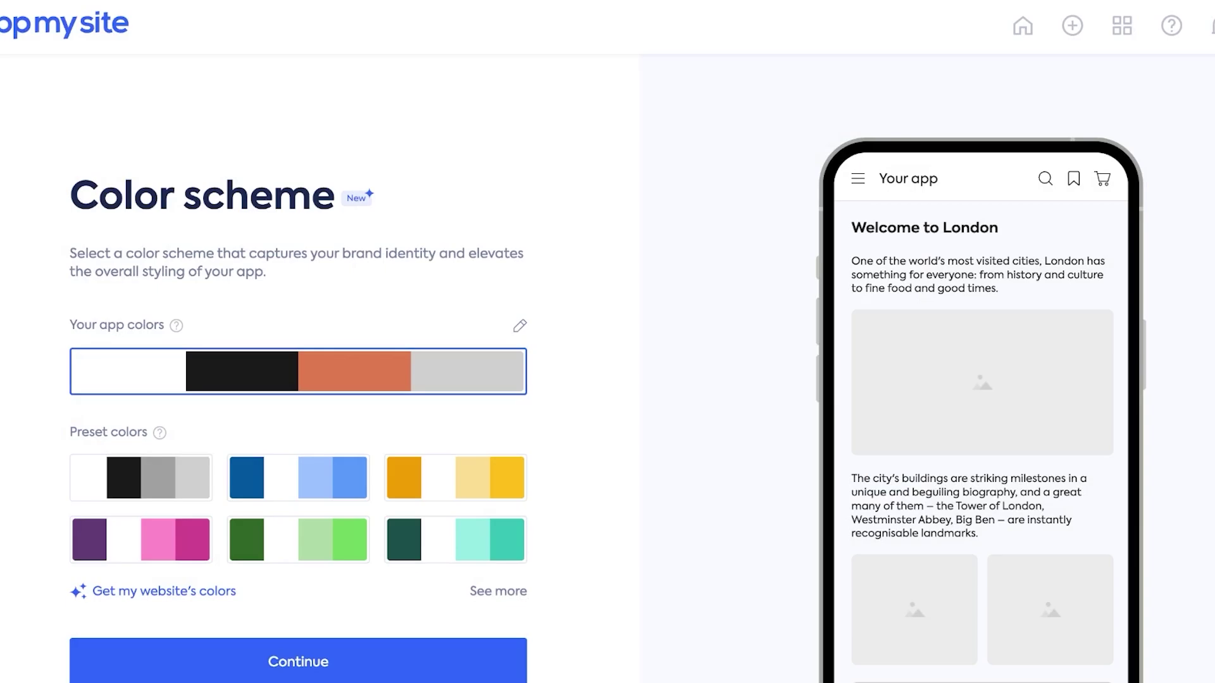
- Set the highlight color of the app's color scheme to a pale tint of orange
click(520, 326)
click(734, 415)
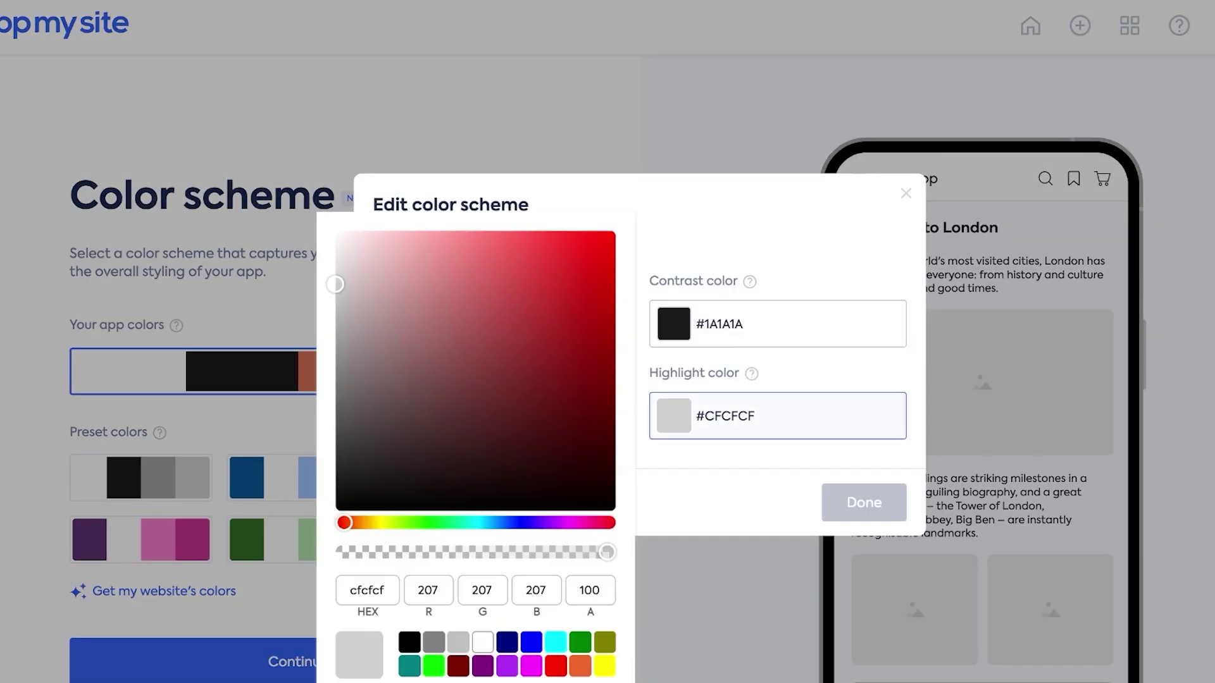
click(580, 666)
click(392, 237)
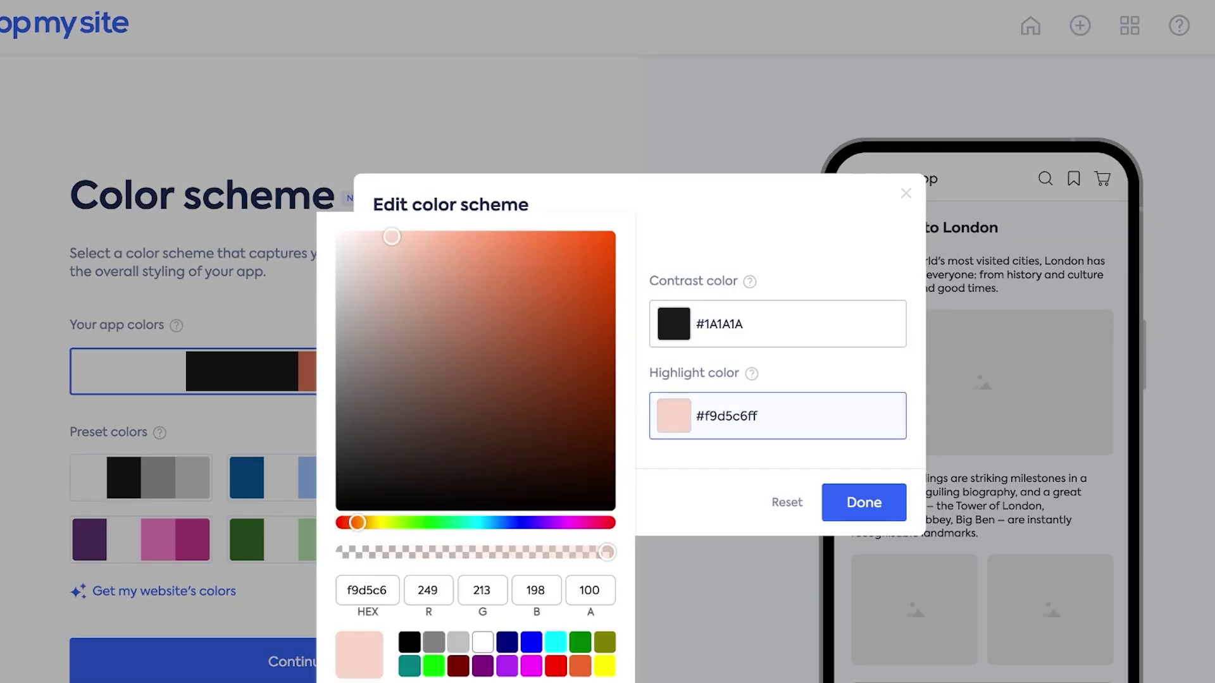
click(417, 245)
mouse_move(417, 245)
mouse_down()
mouse_move(393, 277)
mouse_move(415, 258)
mouse_move(403, 244)
mouse_up()
click(863, 502)
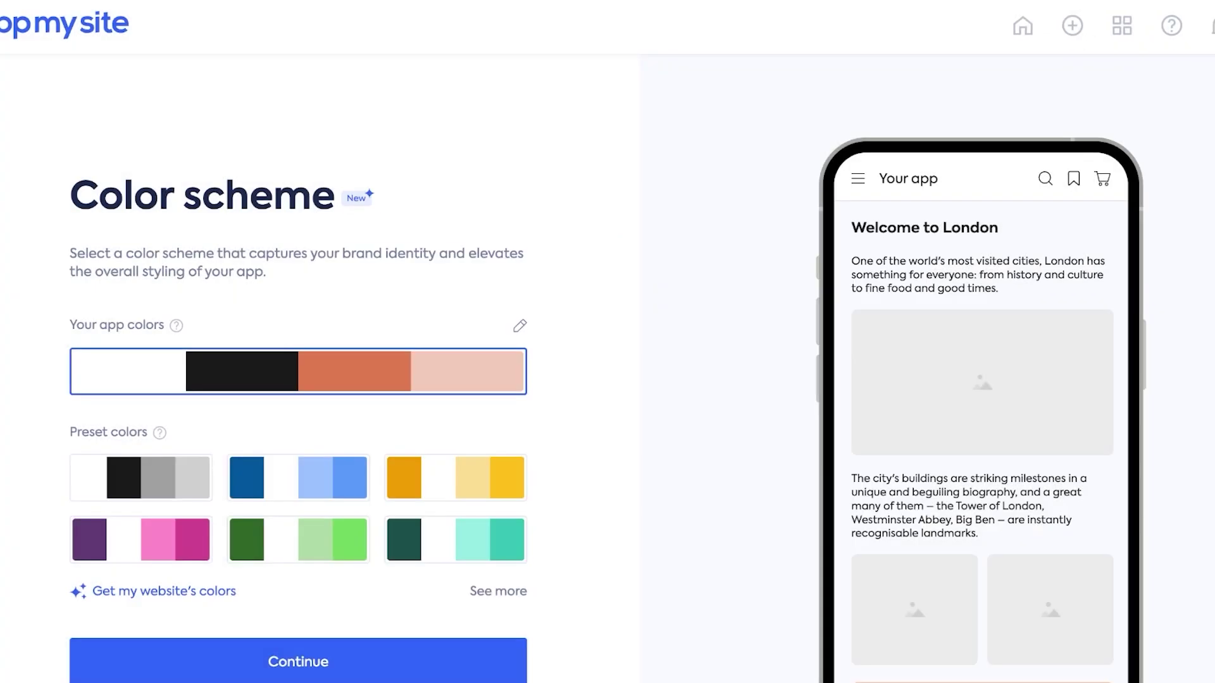
- Fetch the website's own colors and review them as a possible palette for the app
scroll(606, 405, down, 3)
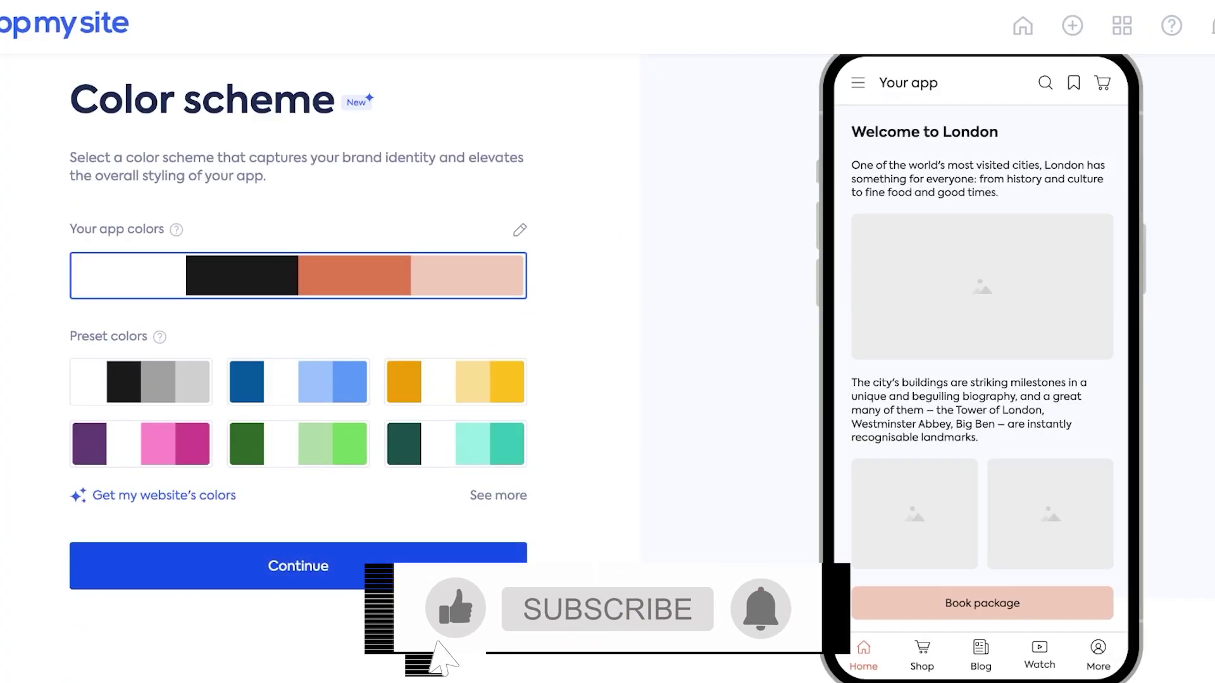
click(163, 496)
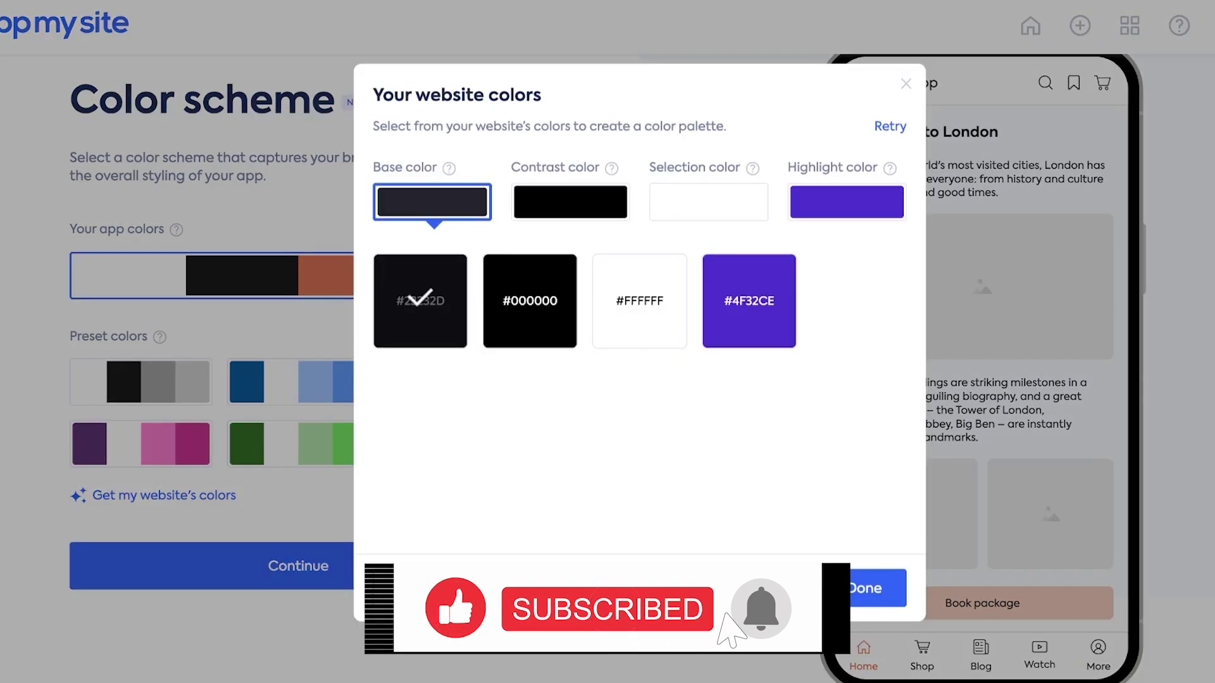
click(779, 603)
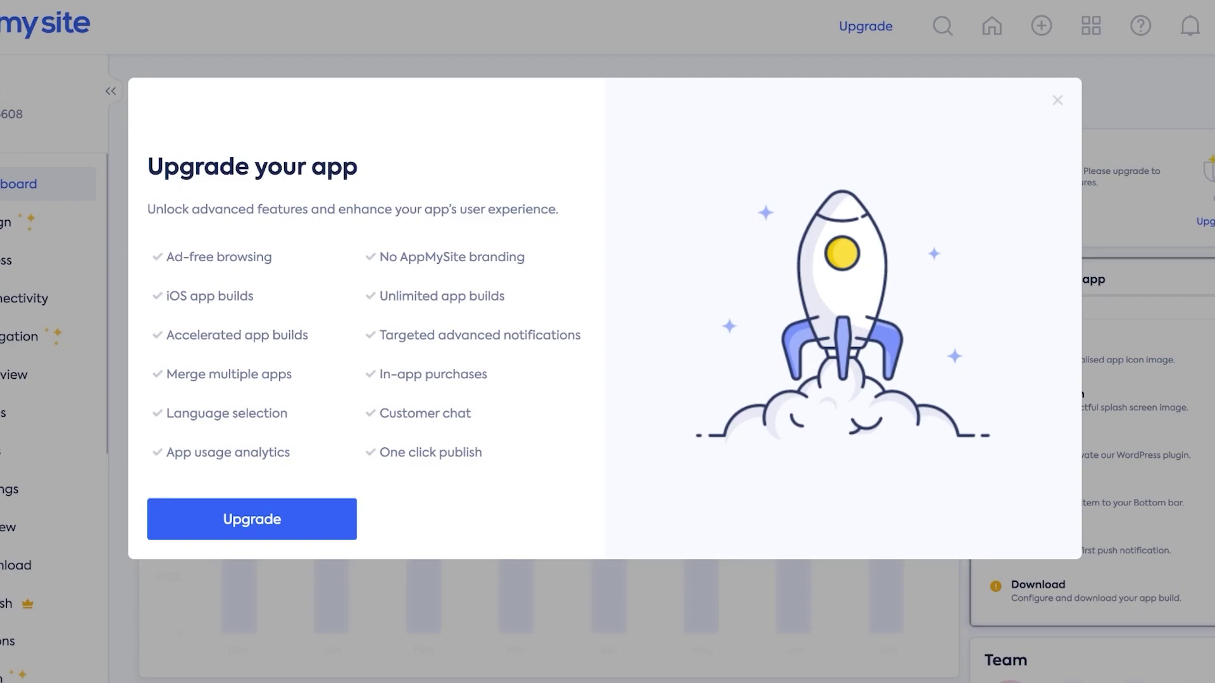
- Dismiss the upgrade offer covering the WokMein app's dashboard
key(Escape)
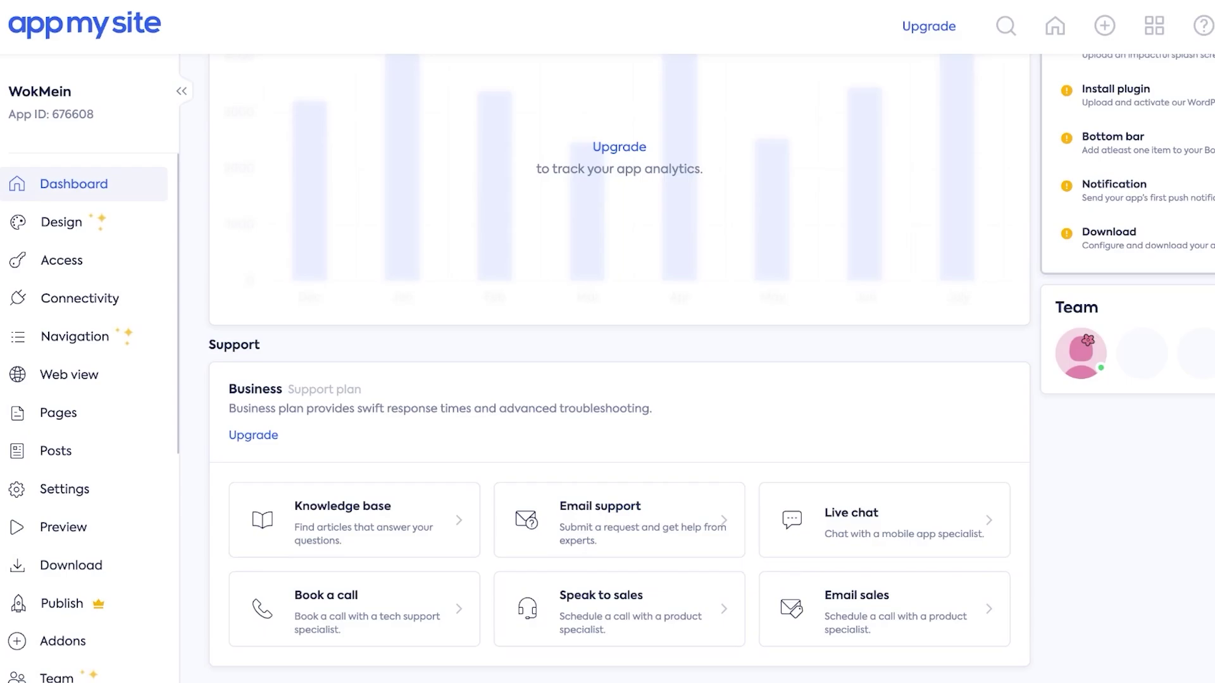
- Review the header and button options of the app's theme, plus the splash and app icon design pages
scroll(618, 367, up, 5)
click(62, 222)
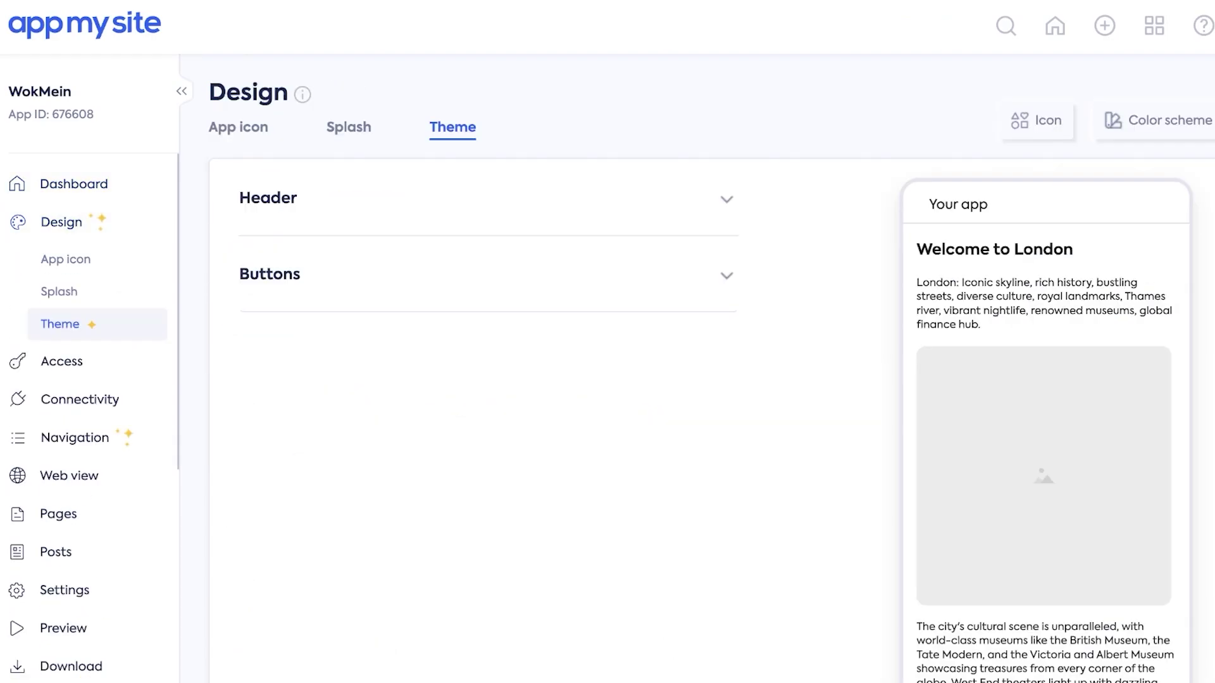
click(727, 153)
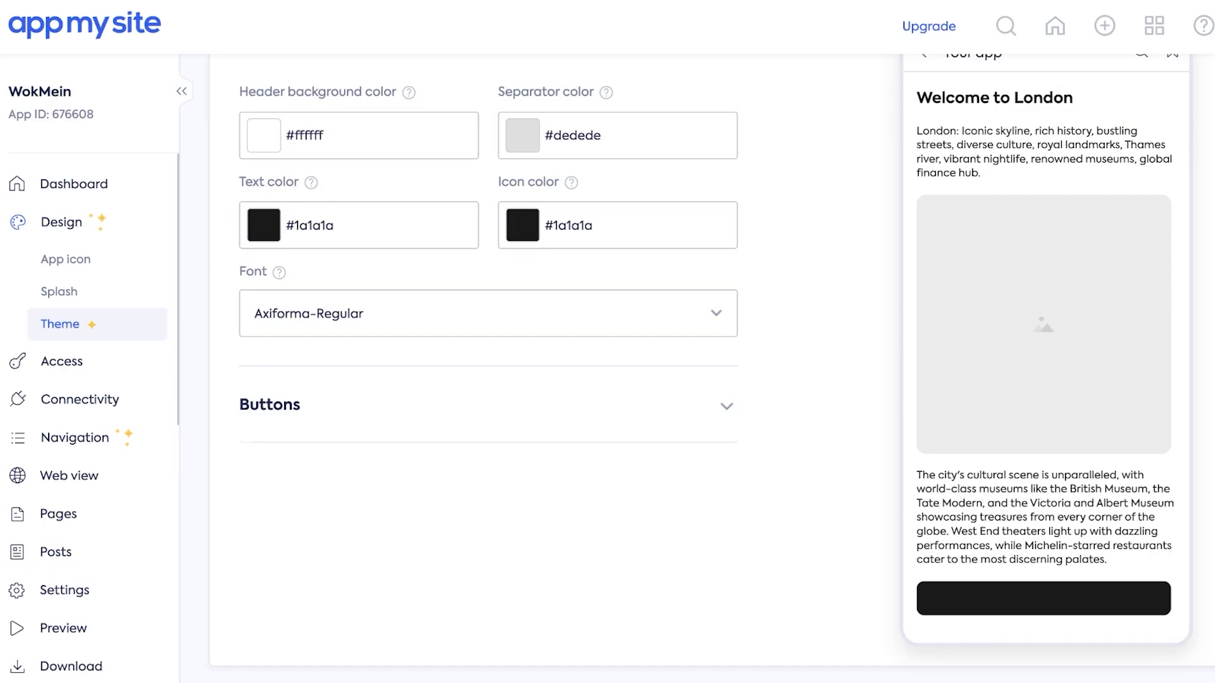
click(726, 406)
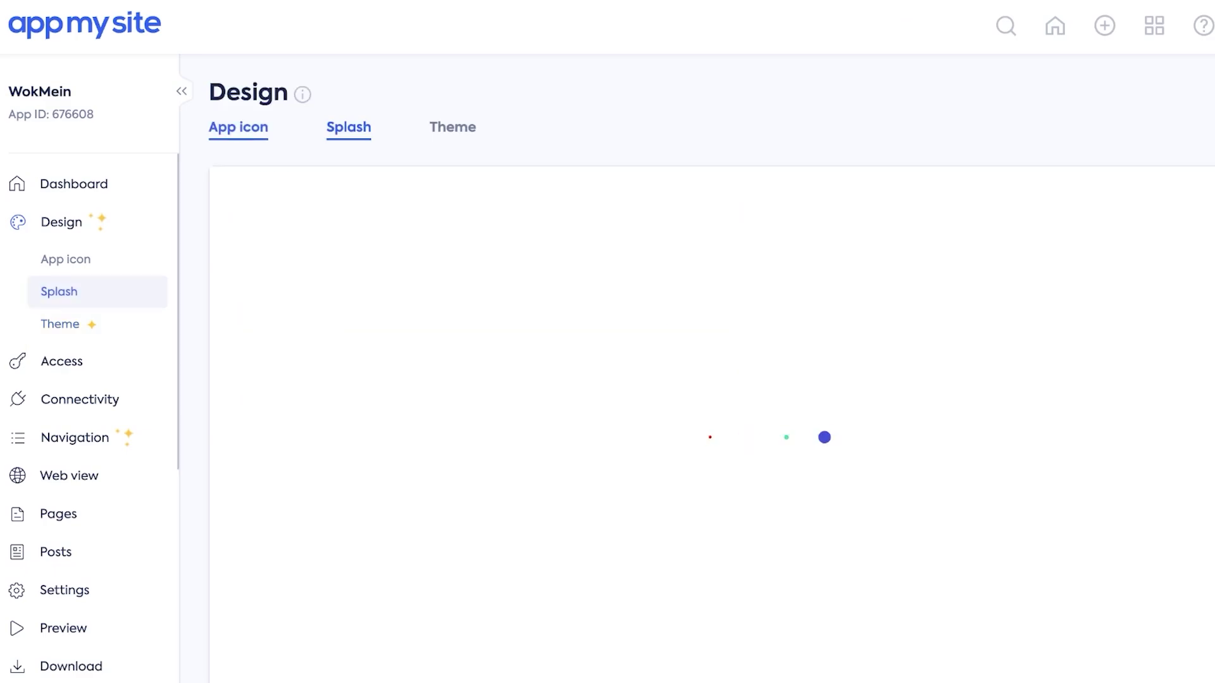
click(239, 127)
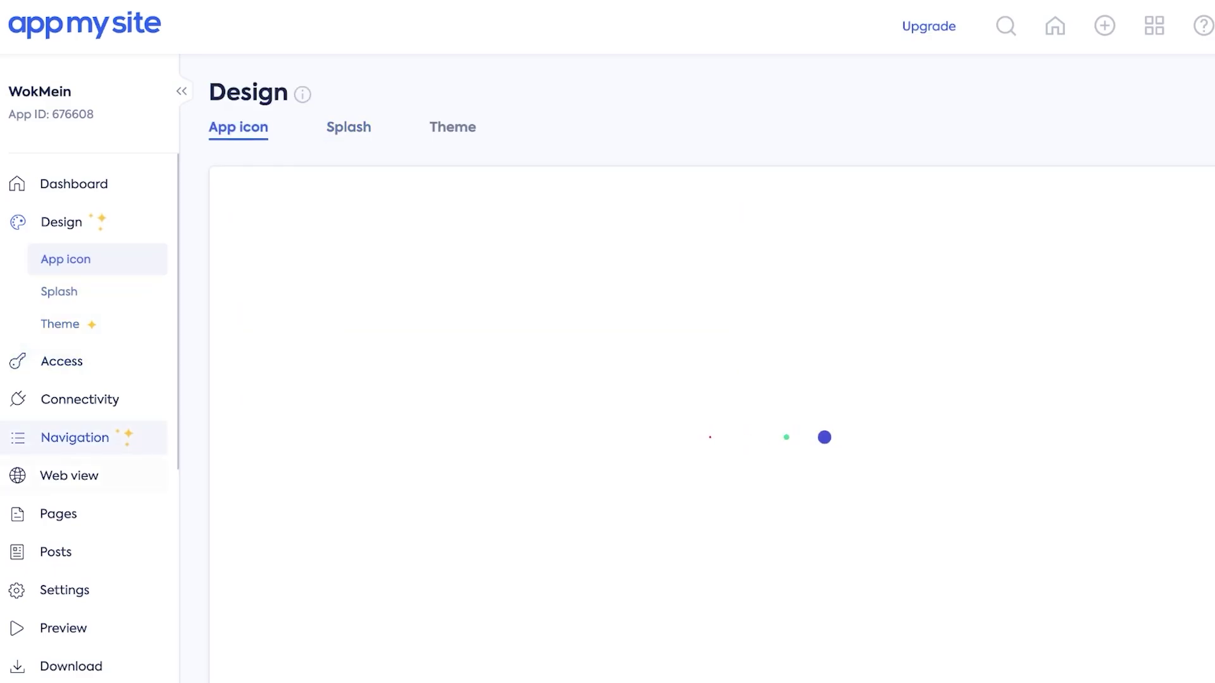
- Delete the Blog item from the primary menu in the app's navigation settings
click(75, 438)
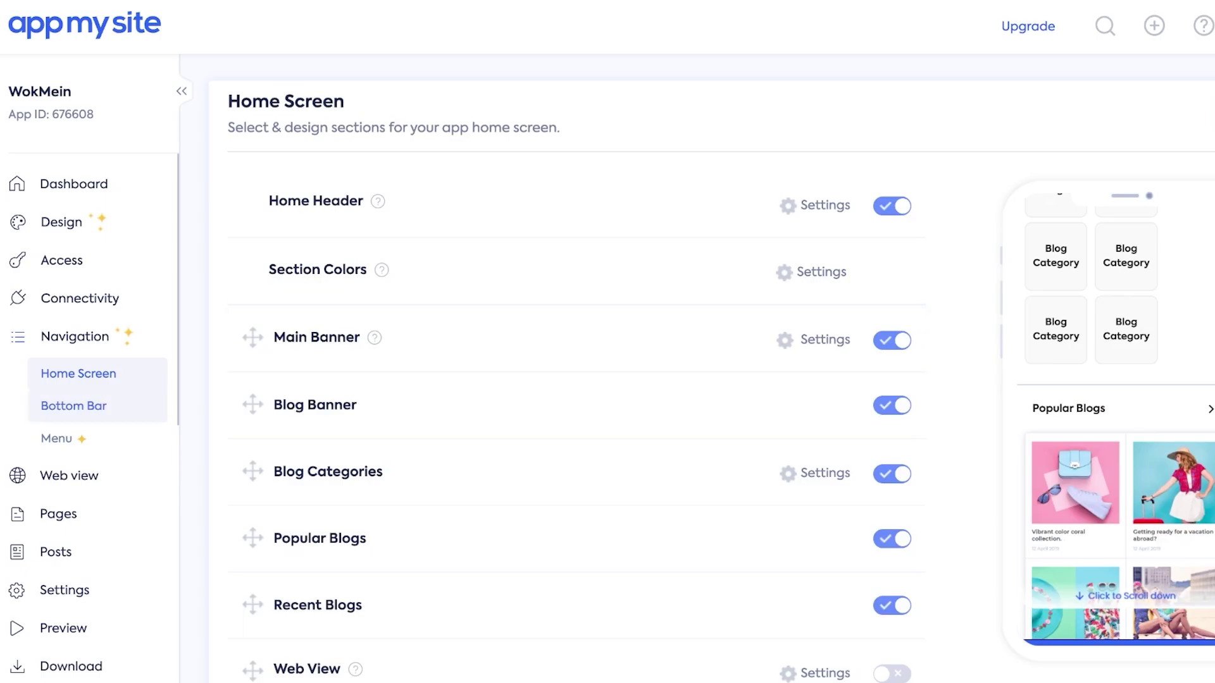
click(57, 438)
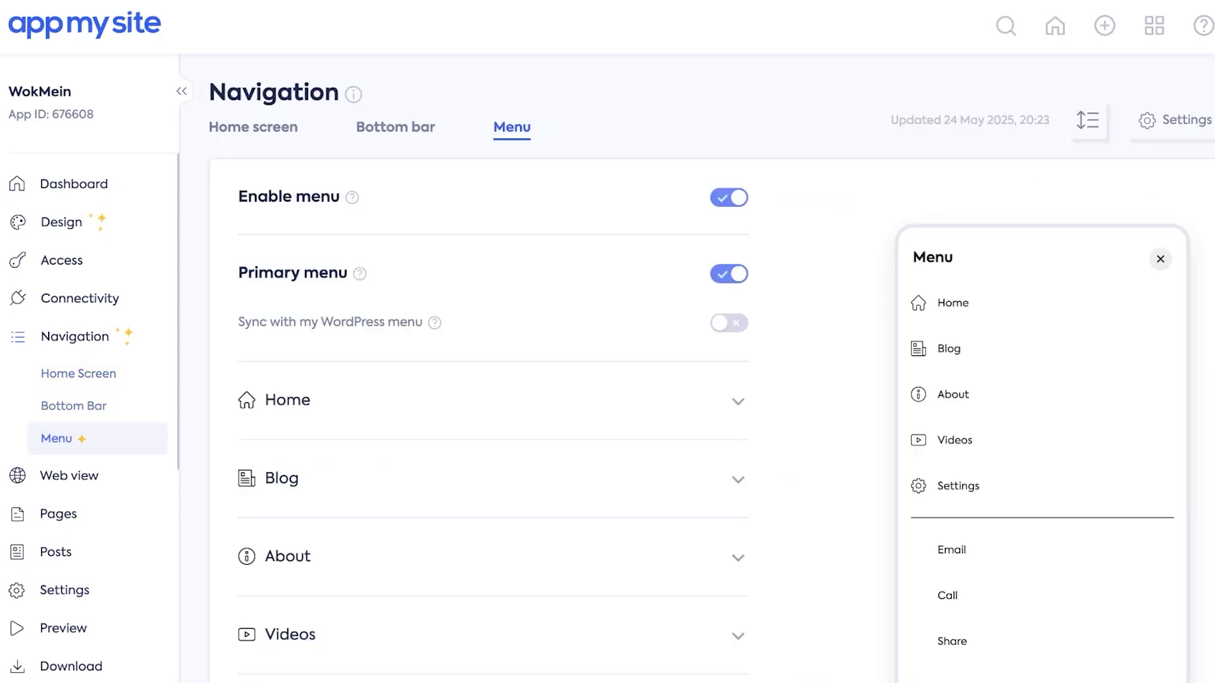
scroll(493, 380, down, 7)
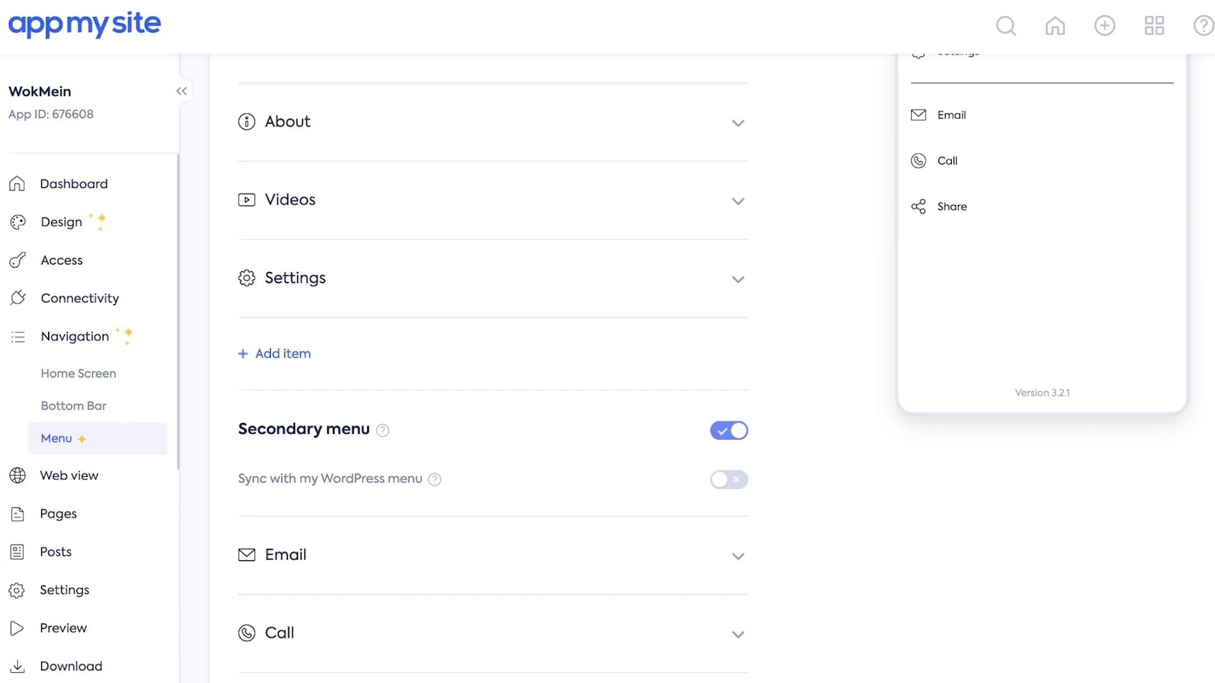
scroll(494, 379, up, 4)
click(737, 297)
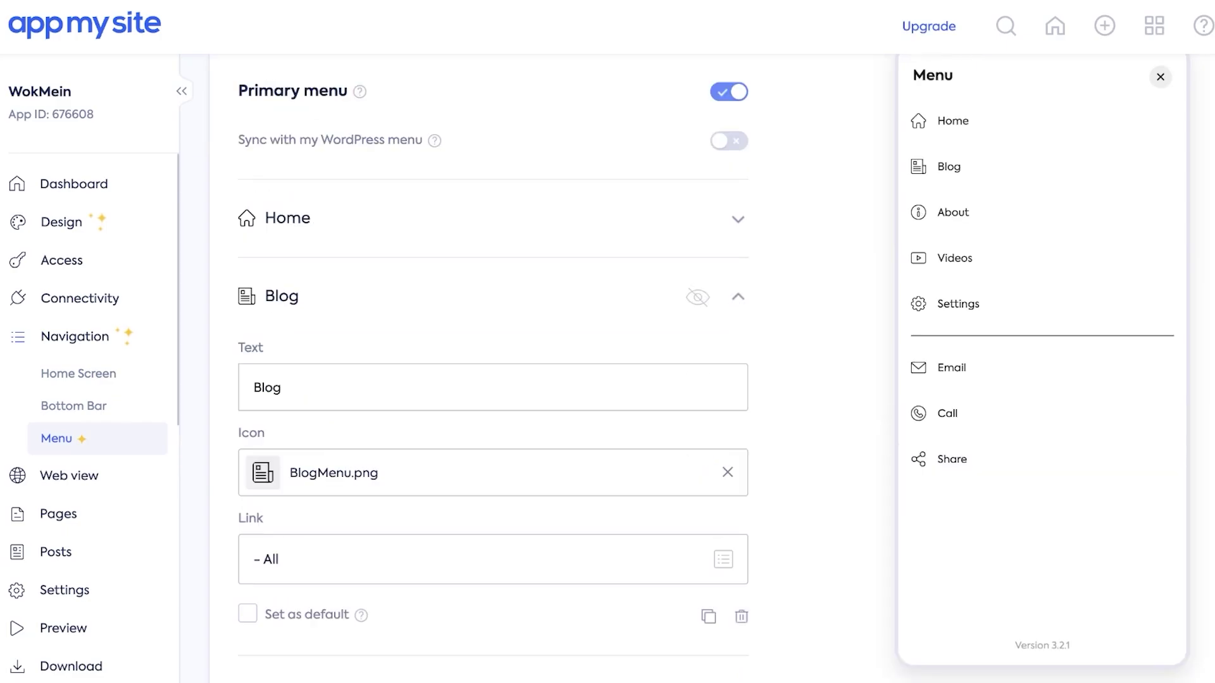
click(697, 298)
click(741, 616)
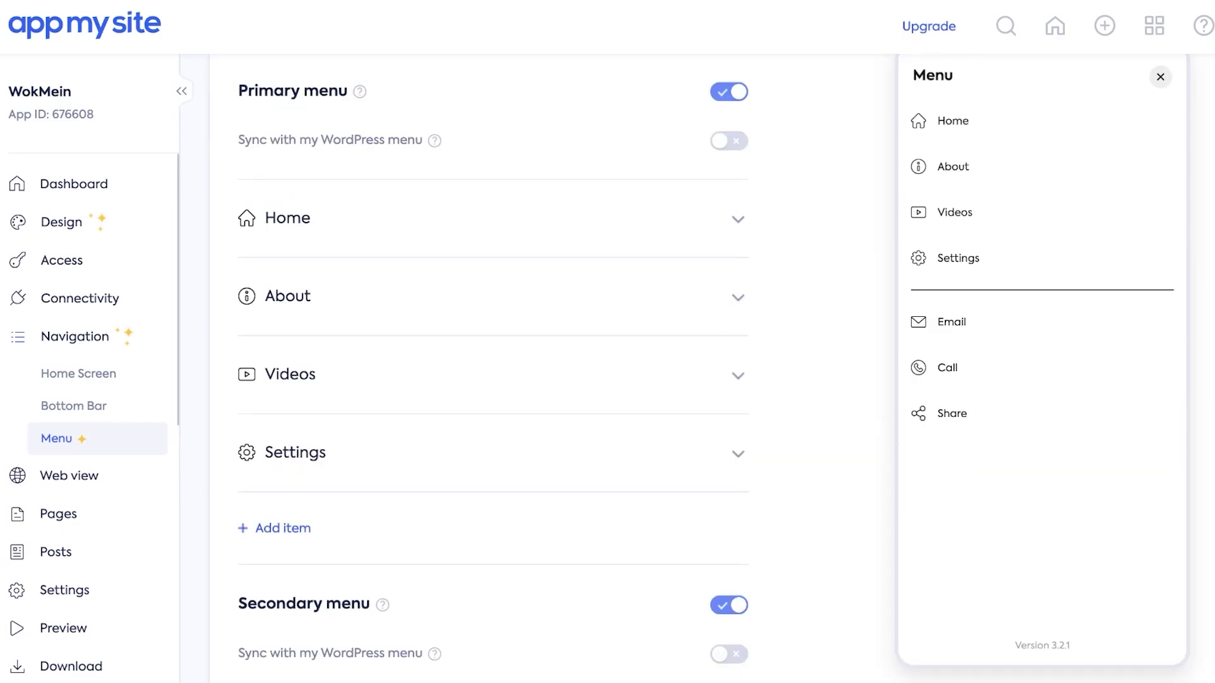
- Review the app's web view settings and the color and detail settings of its pages
click(69, 476)
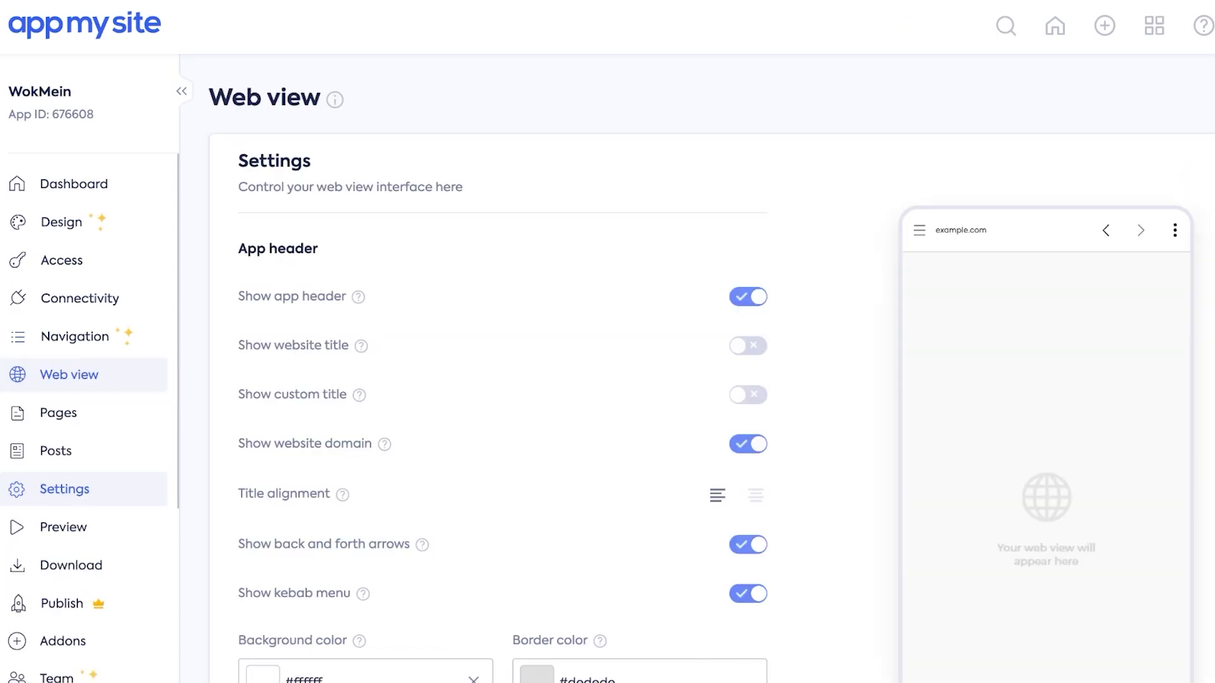
scroll(443, 379, down, 4)
click(59, 413)
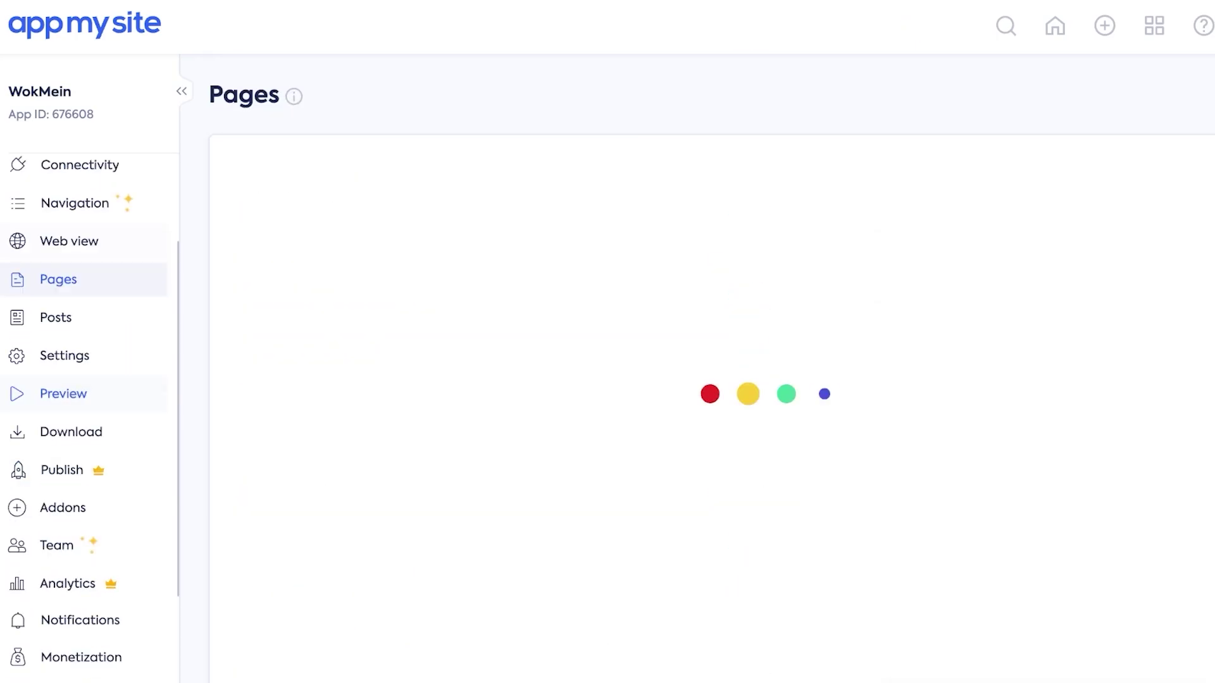
scroll(506, 379, down, 3)
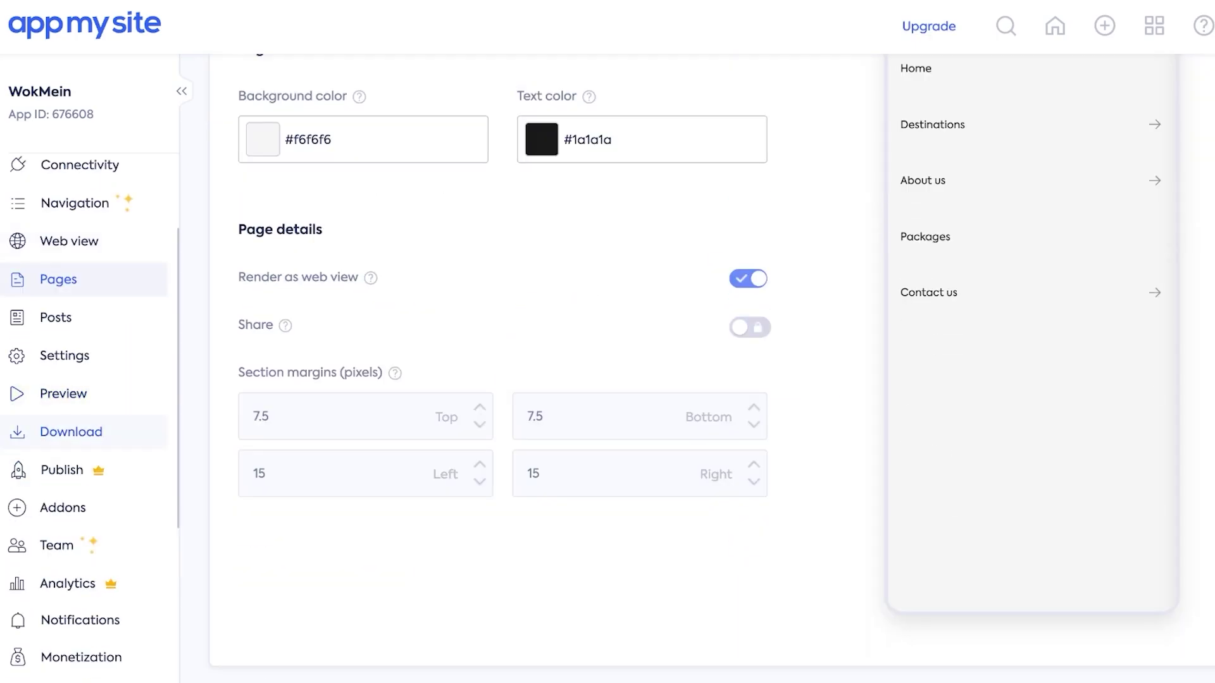
scroll(82, 317, down, 3)
- Preview the app on the simulated Pixel 7 Pro and iPhone 14 Pro Max
click(62, 196)
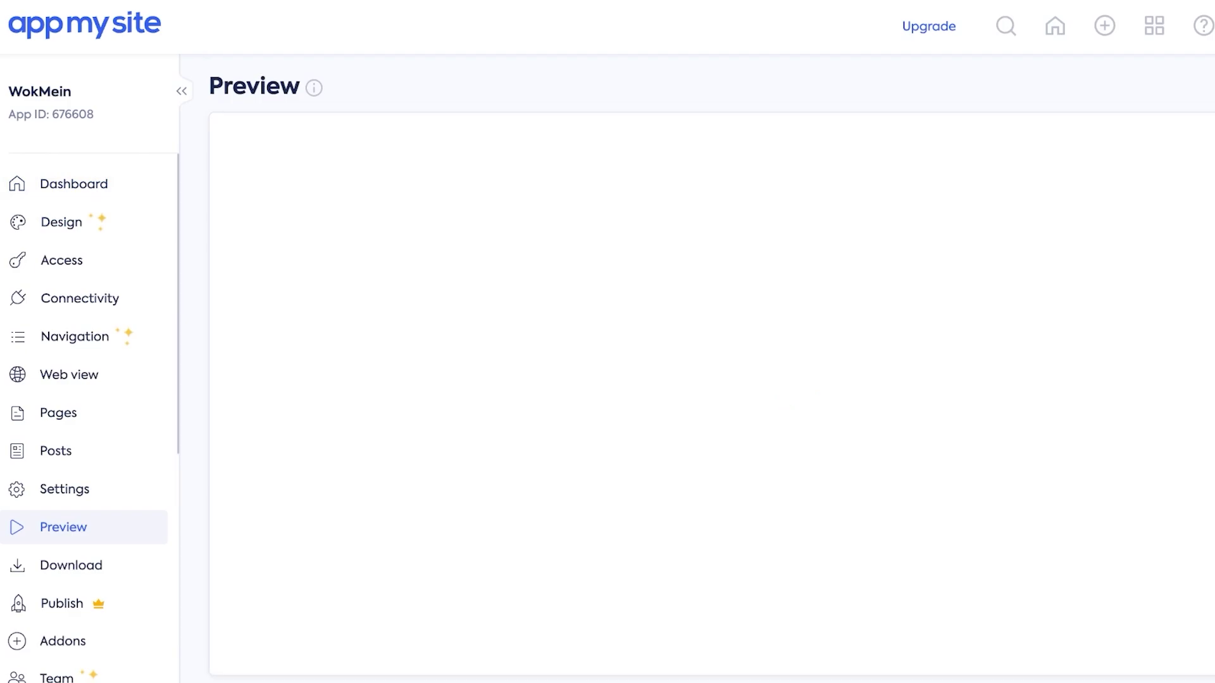
scroll(711, 380, down, 2)
scroll(711, 380, up, 1)
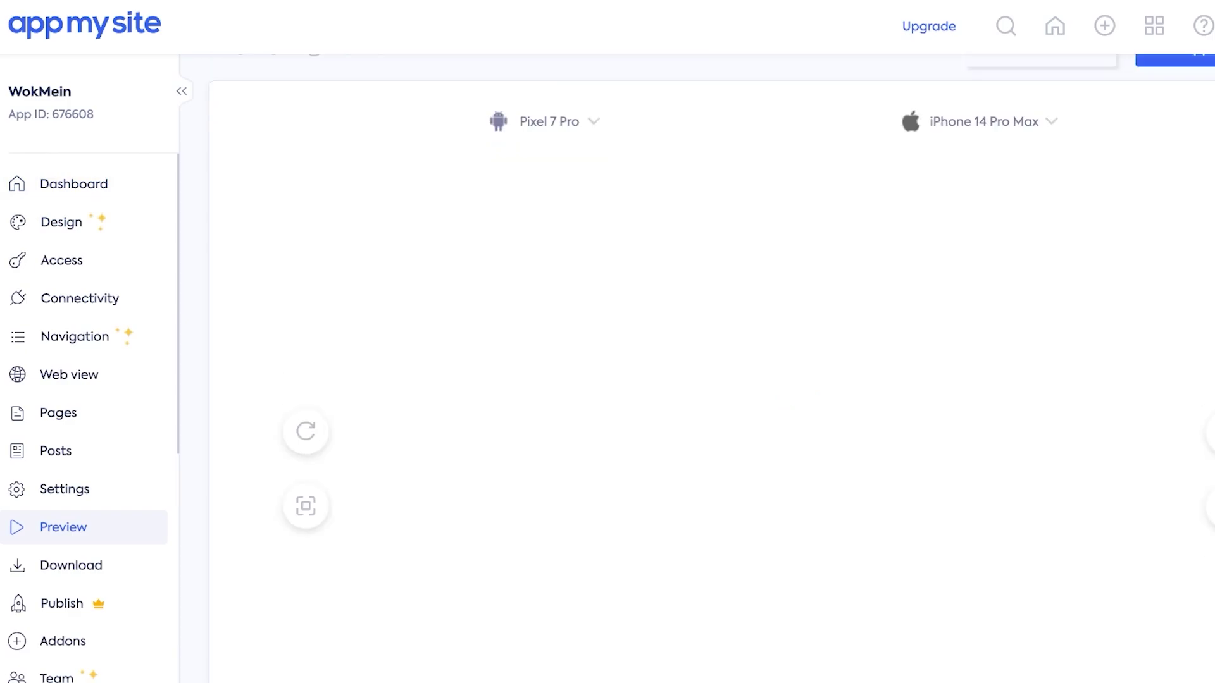
scroll(712, 316, up, 1)
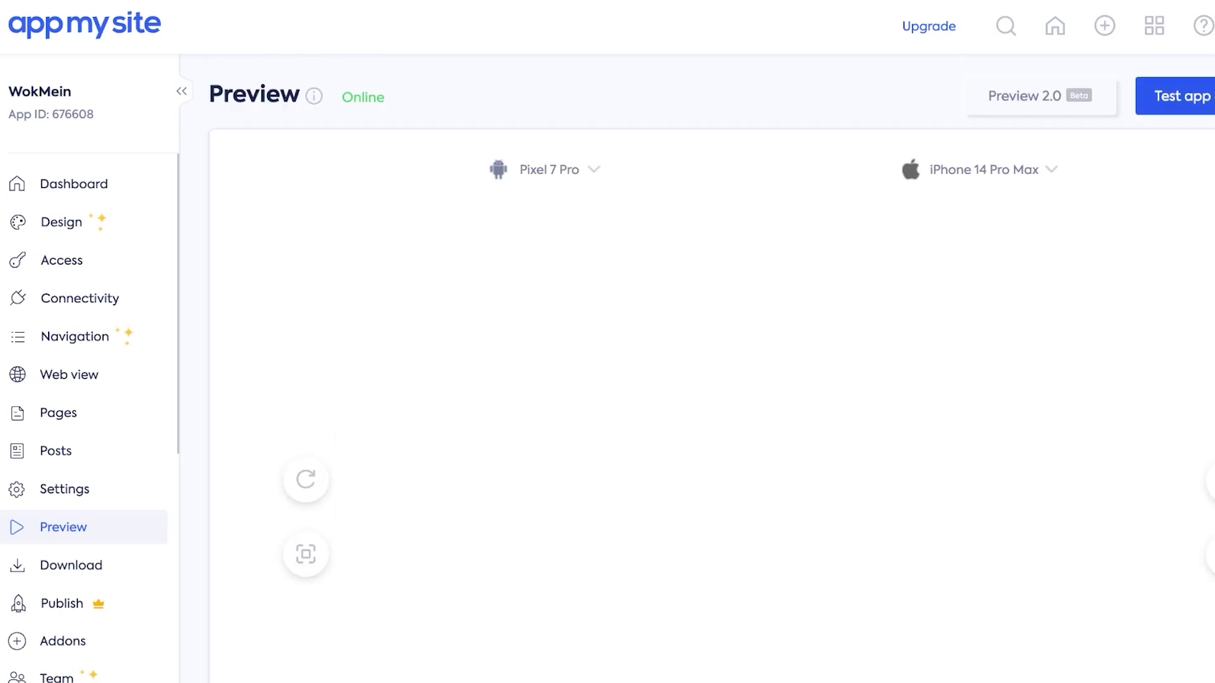
scroll(711, 379, down, 1)
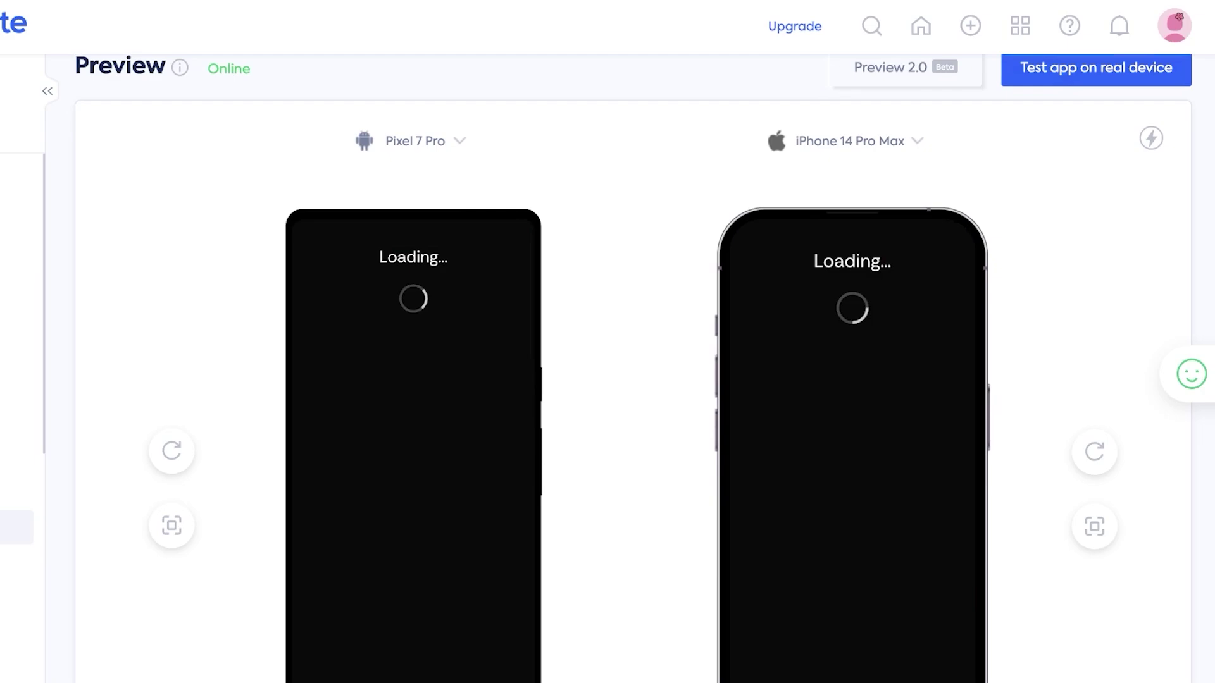
scroll(633, 380, down, 3)
scroll(632, 379, up, 3)
scroll(632, 379, down, 3)
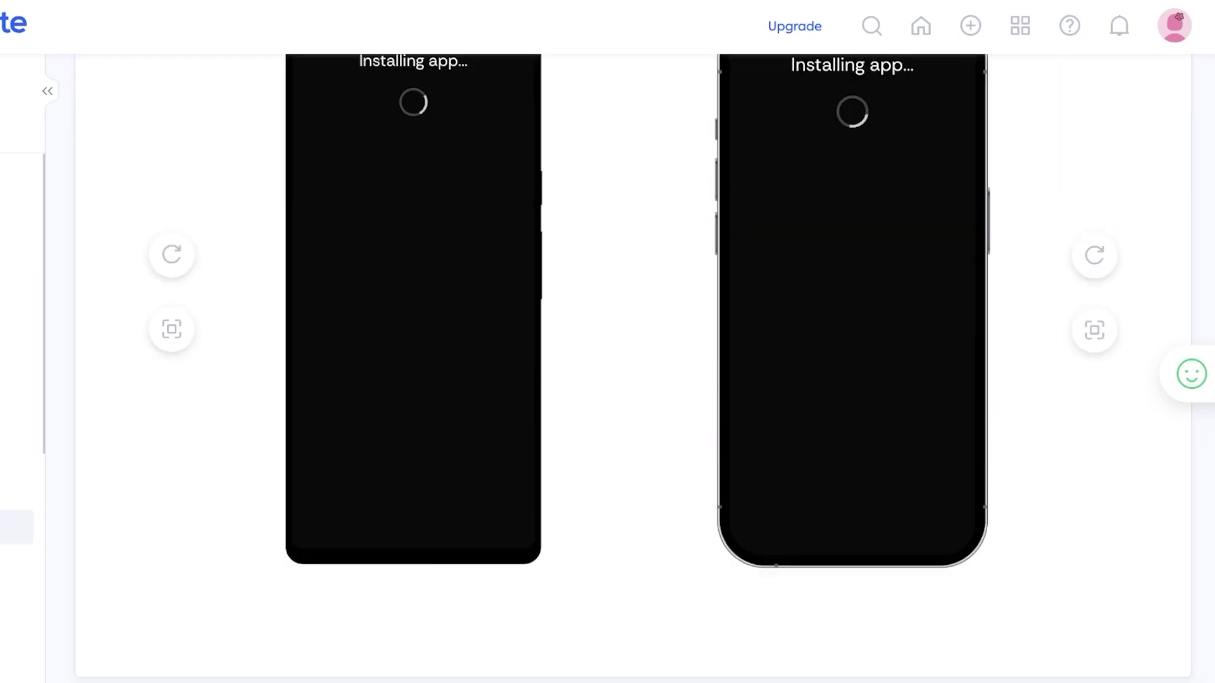
scroll(632, 380, up, 2)
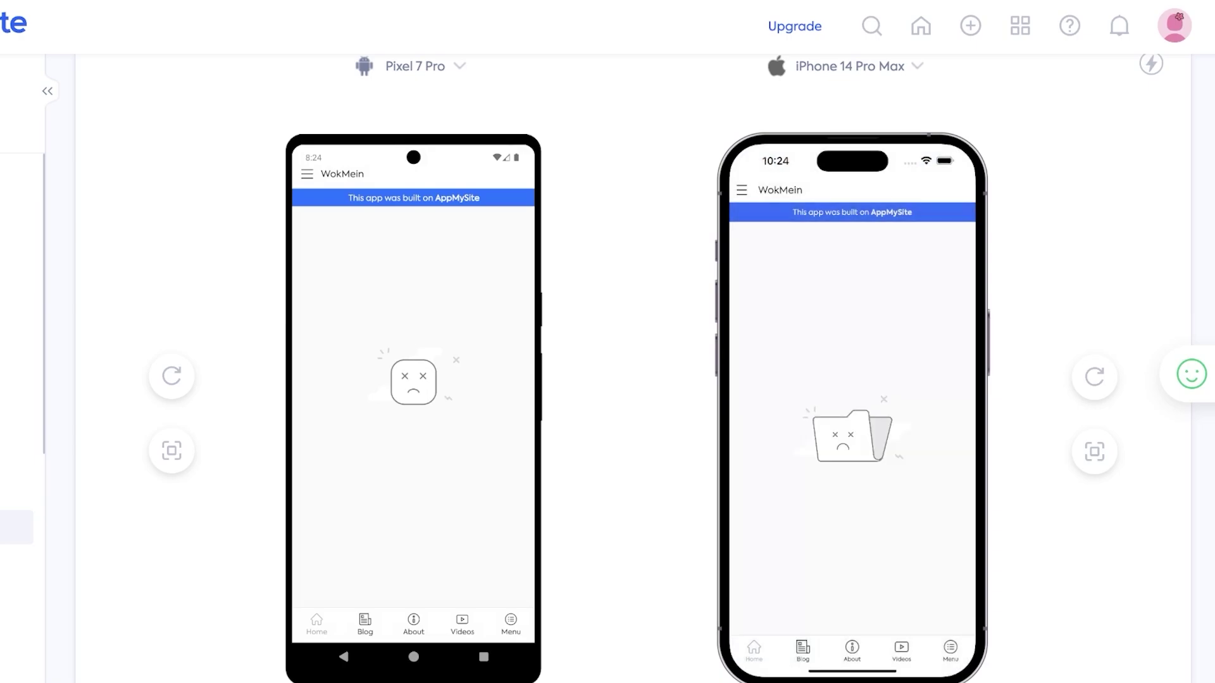
scroll(633, 380, down, 2)
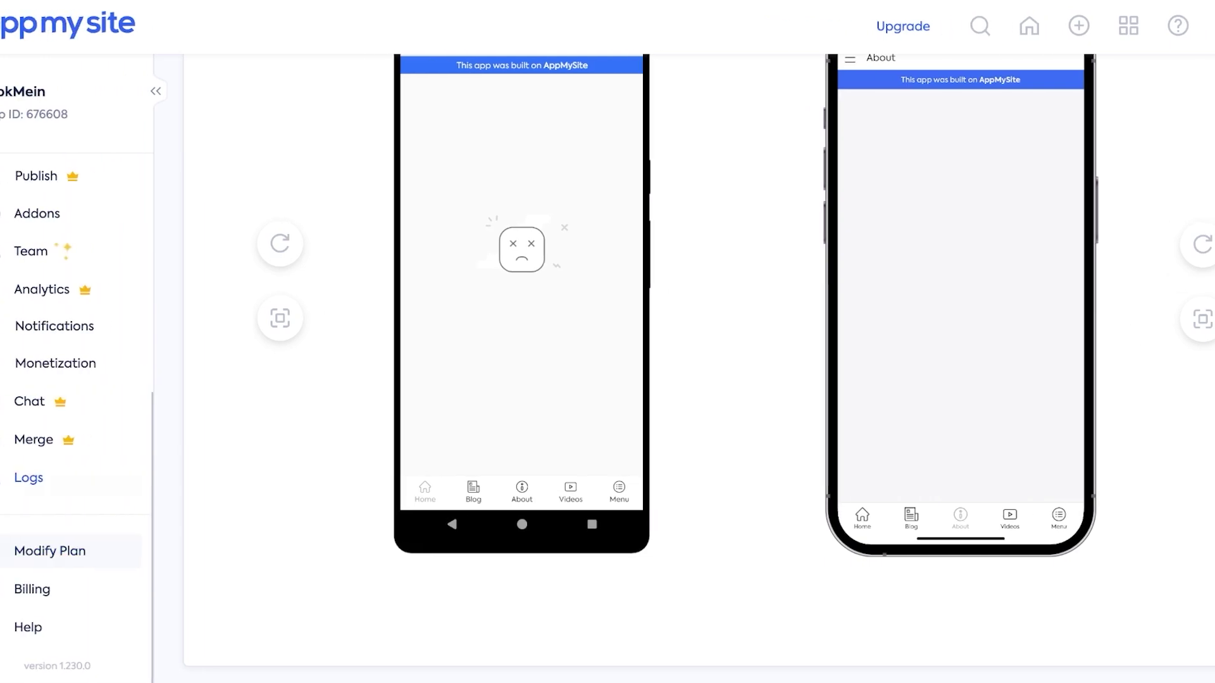
- Look through the service add-ons offered for the app and reveal its publishing platforms
scroll(63, 437, up, 3)
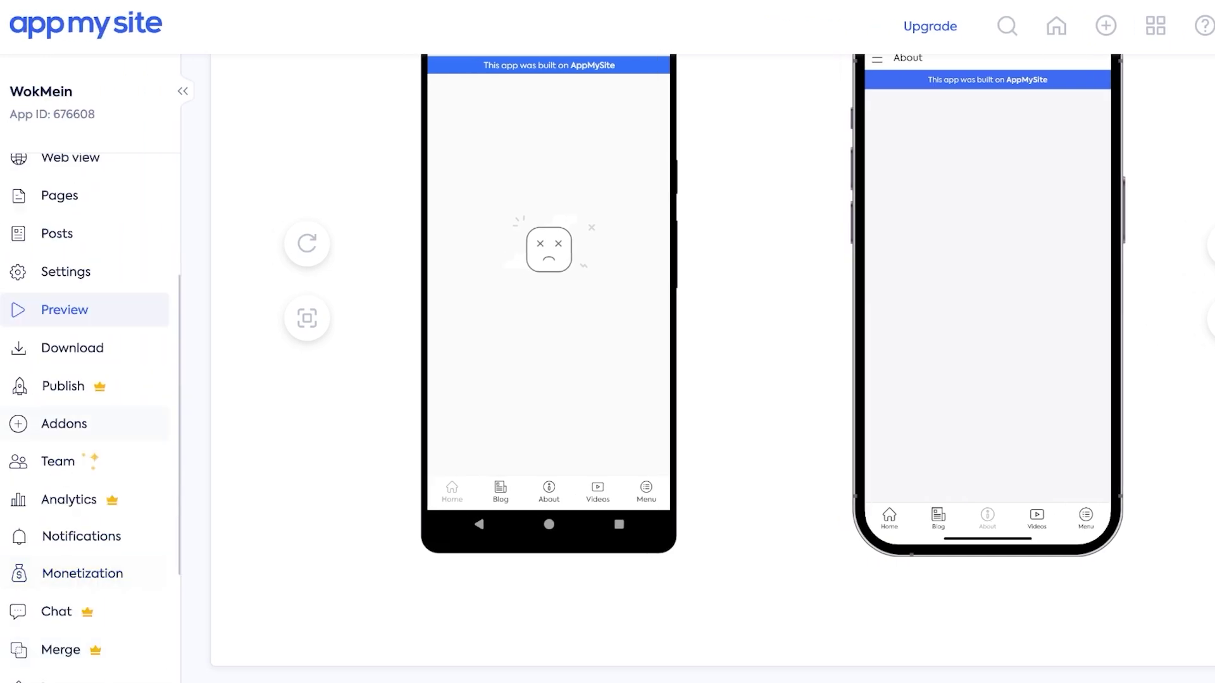
click(63, 423)
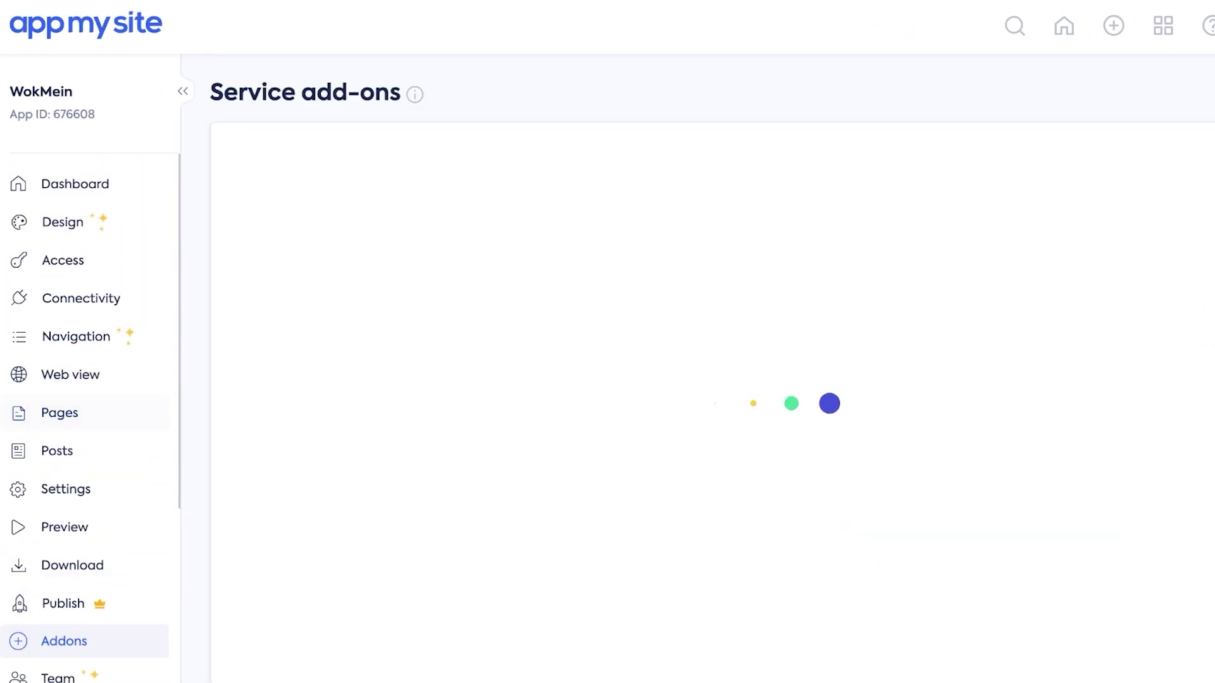
scroll(82, 411, down, 4)
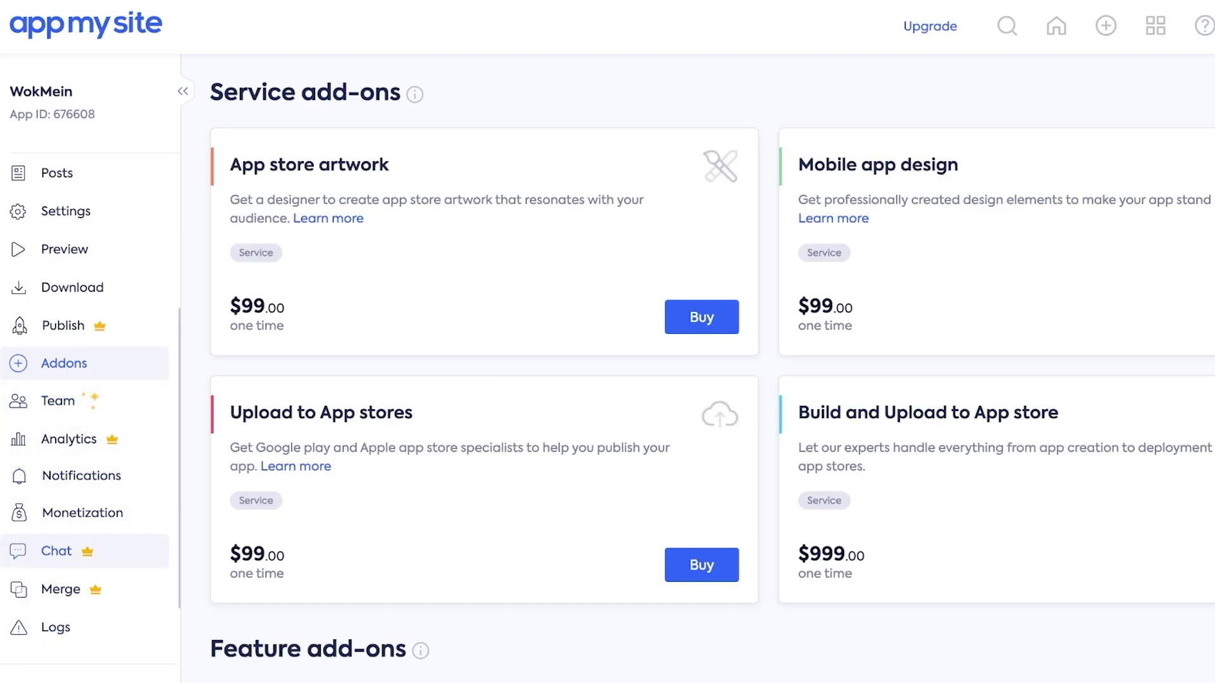
scroll(82, 330, up, 1)
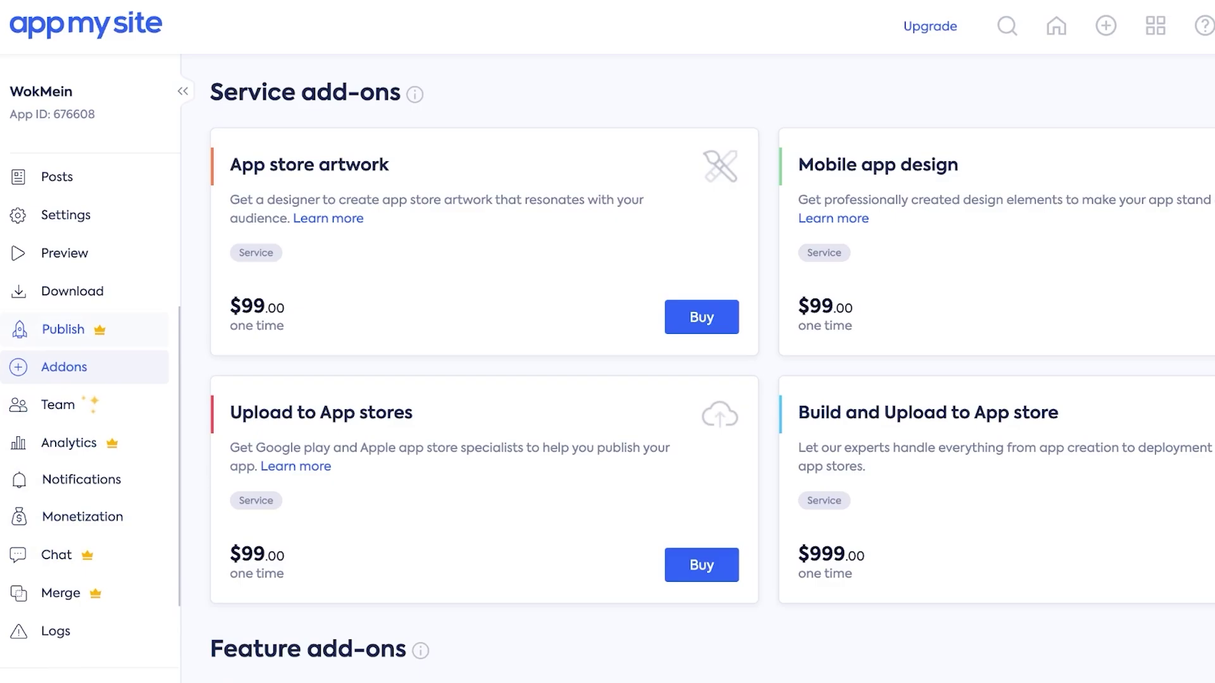
click(63, 329)
scroll(64, 332, up, 5)
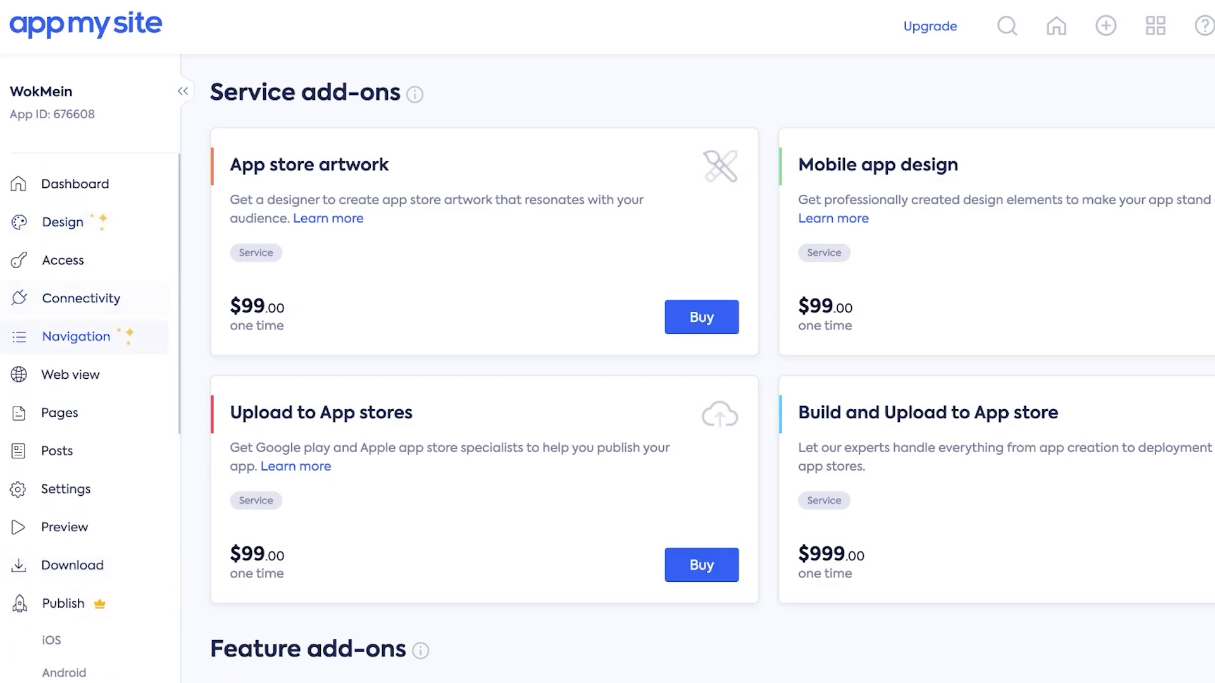
- Open the Install Plugin page of the app's connectivity settings
click(63, 221)
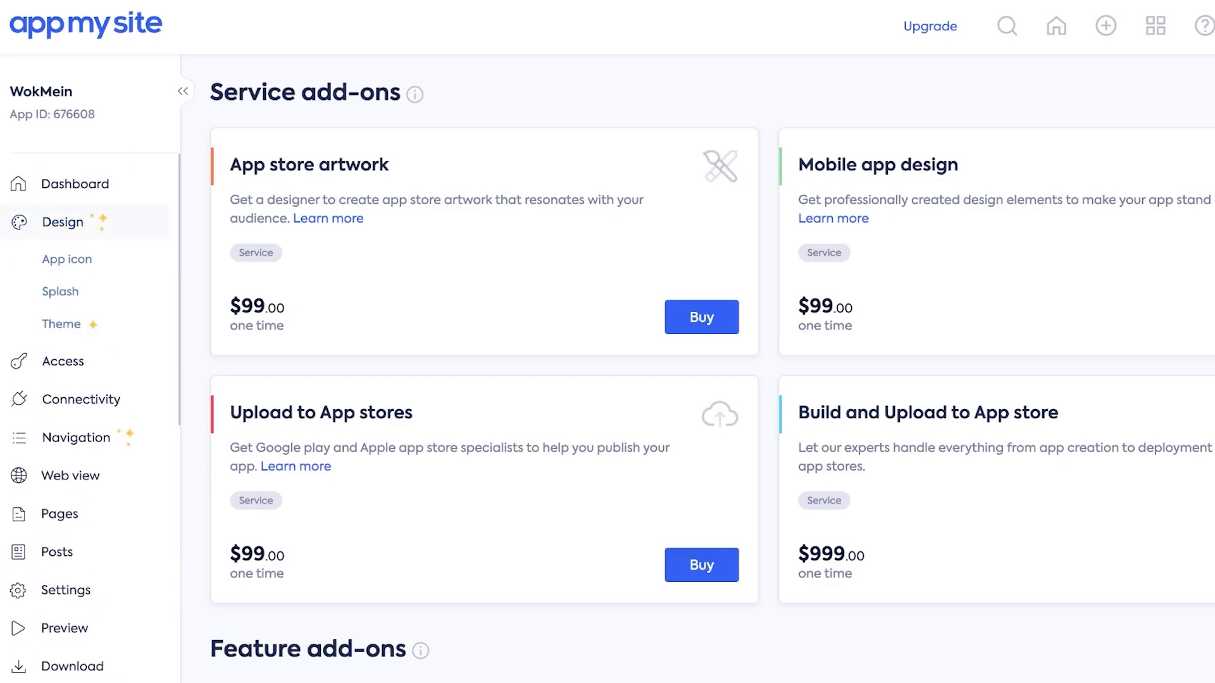
click(81, 398)
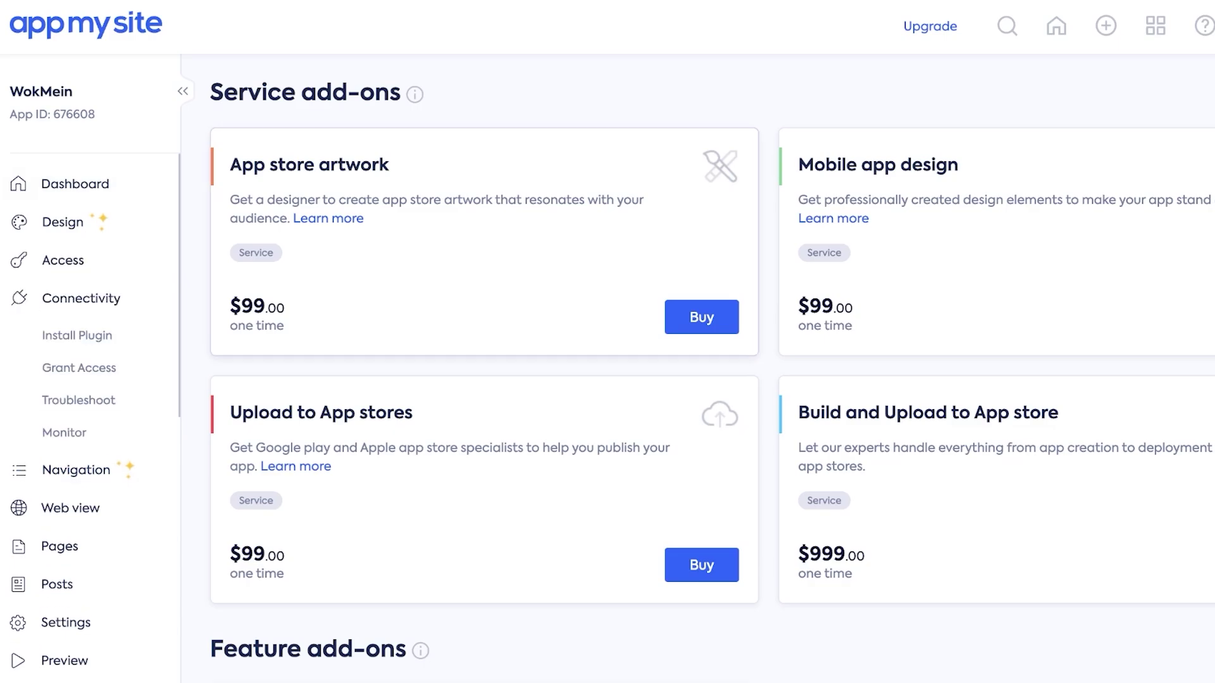
click(77, 336)
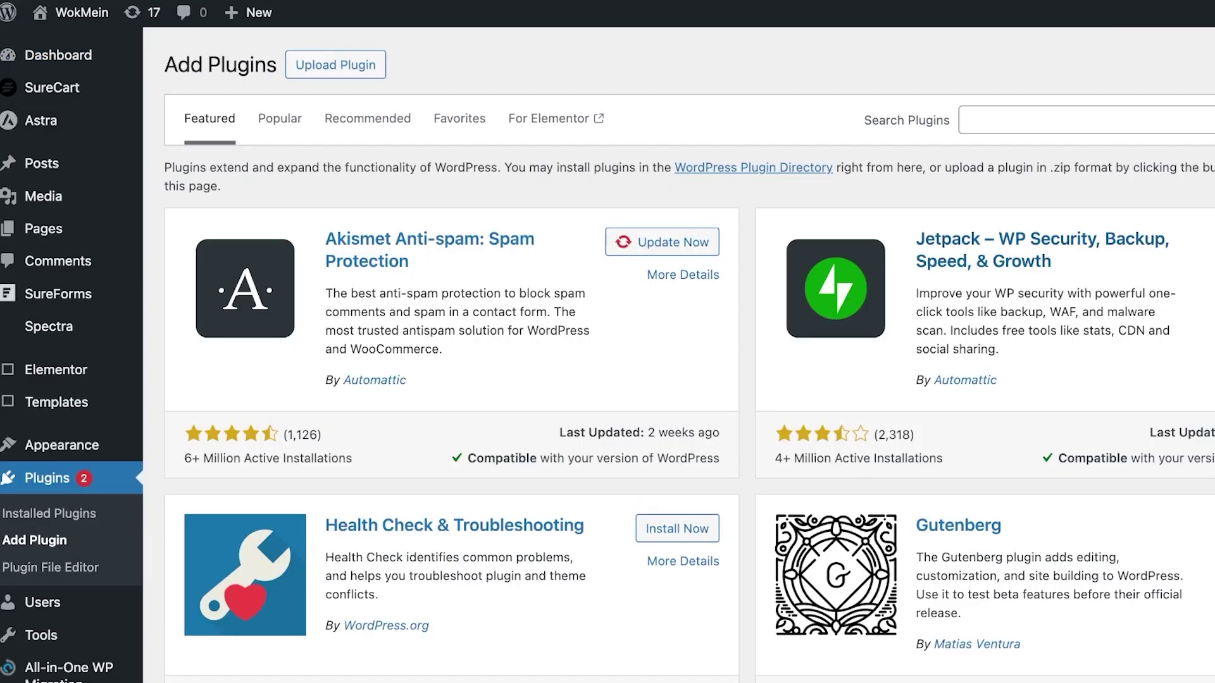
- In WordPress, search the plugins for "app my site", and install and activate the uploaded plugin file appmysite.3.13.2.zip
text(appmy site)
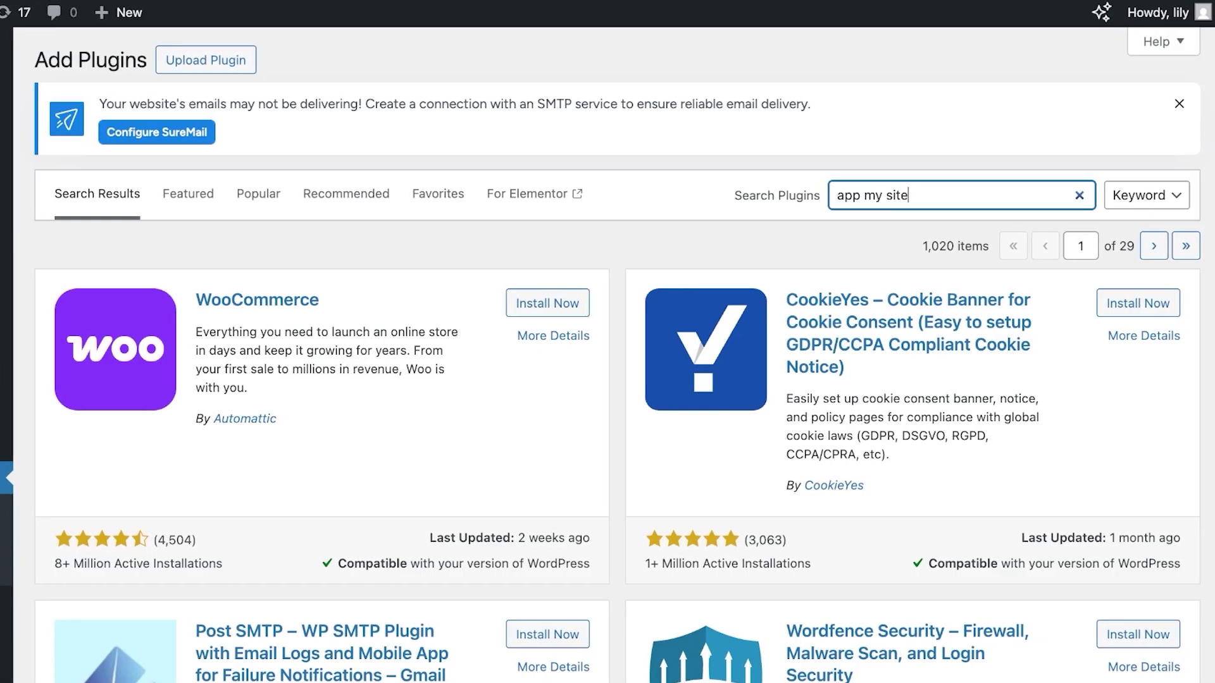
click(205, 60)
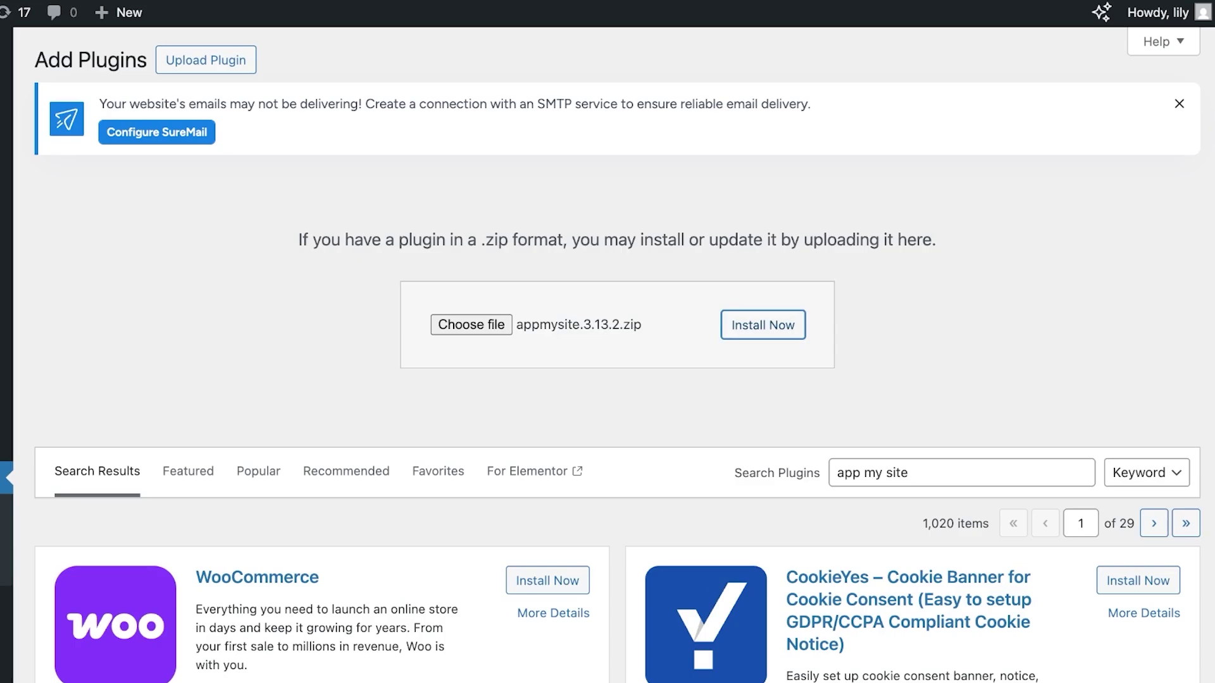
click(763, 325)
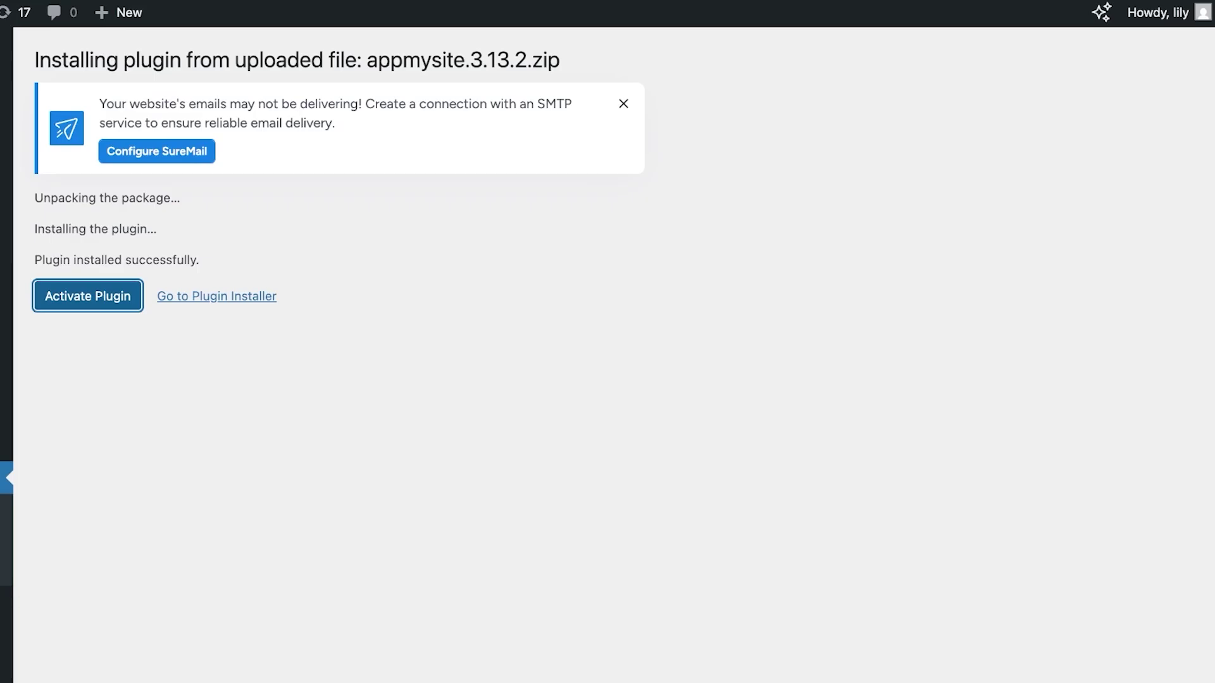
key(Return)
- Find AppMySite among the installed WordPress plugins and check its plugin details
scroll(607, 354, down, 5)
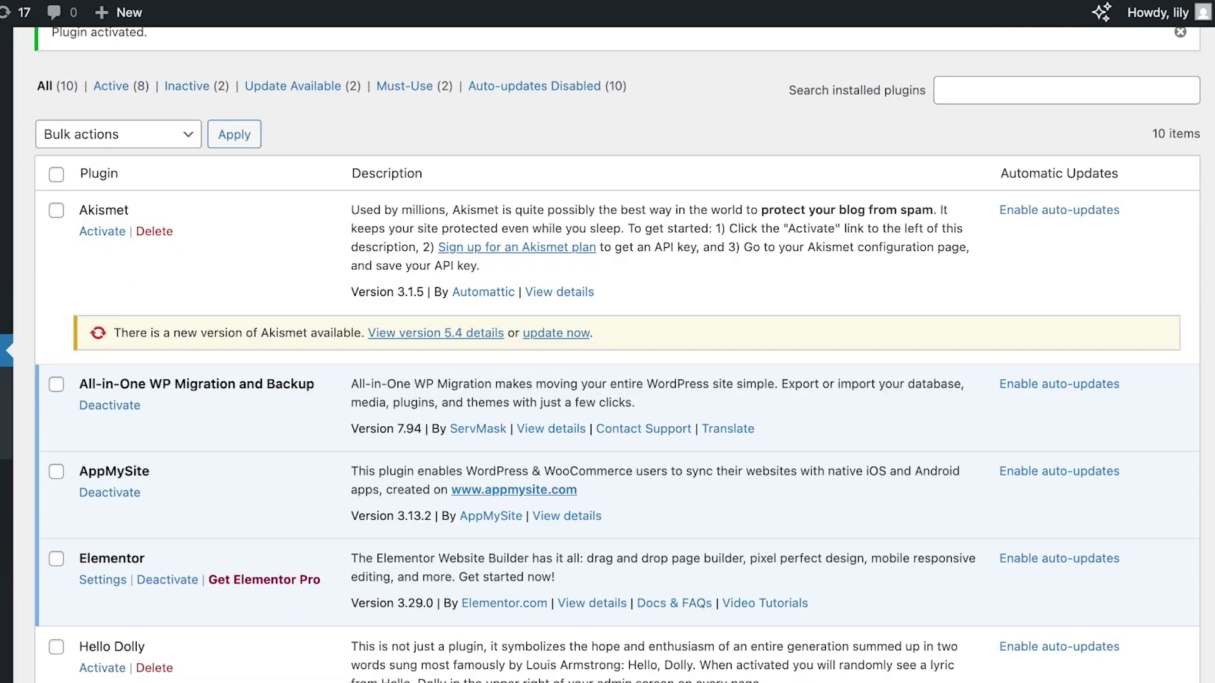
scroll(607, 355, down, 6)
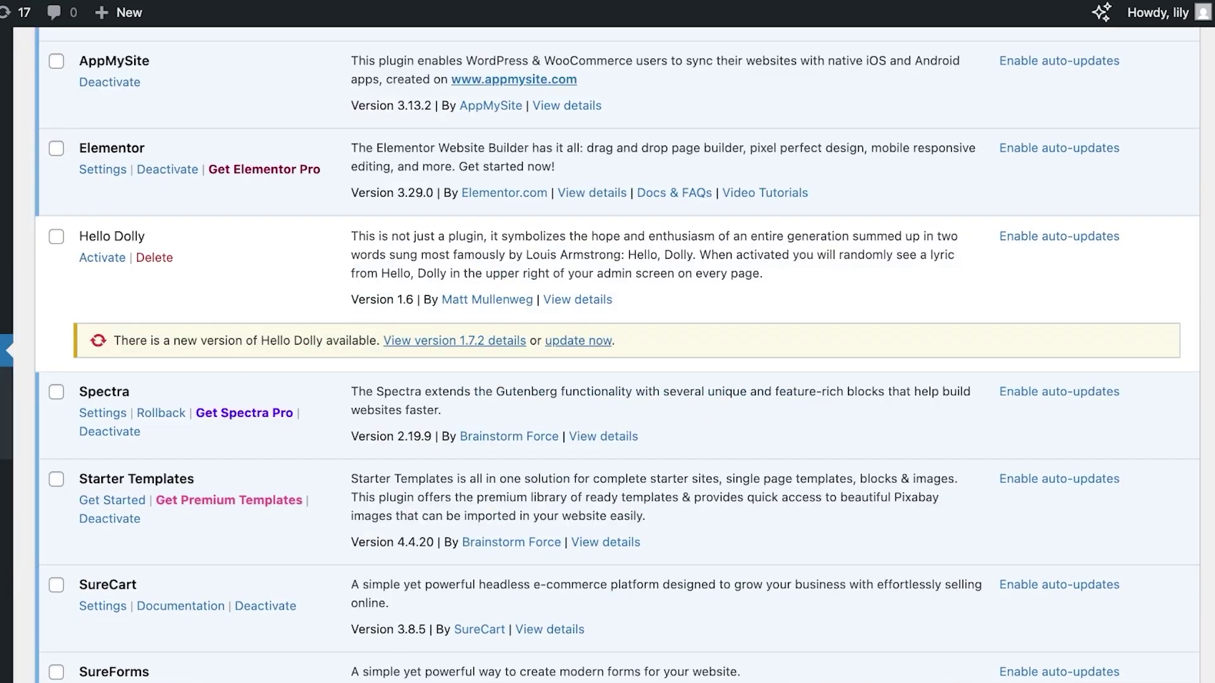
scroll(608, 354, up, 6)
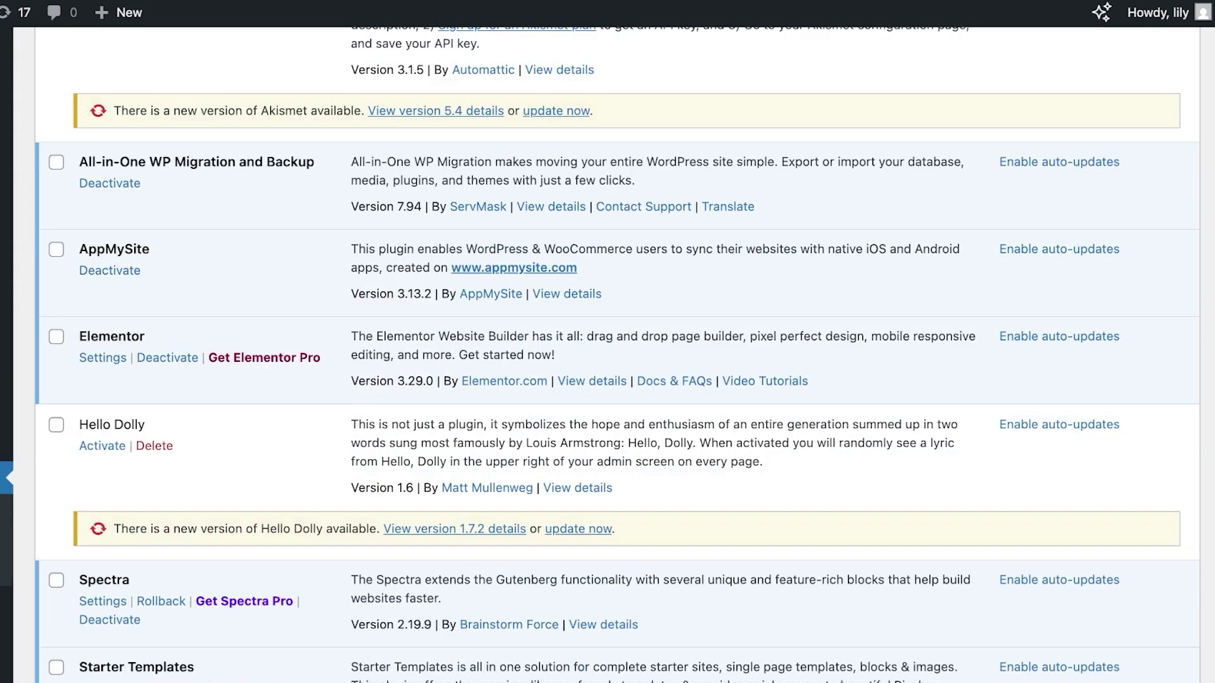
click(567, 294)
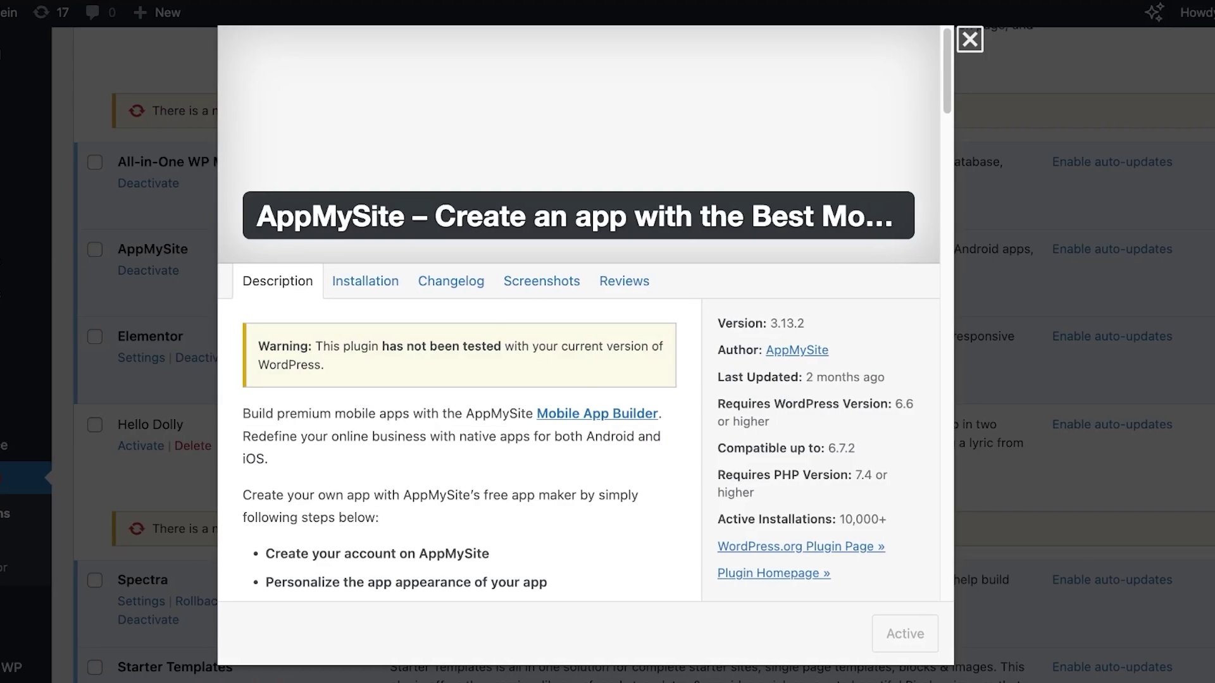
key(Escape)
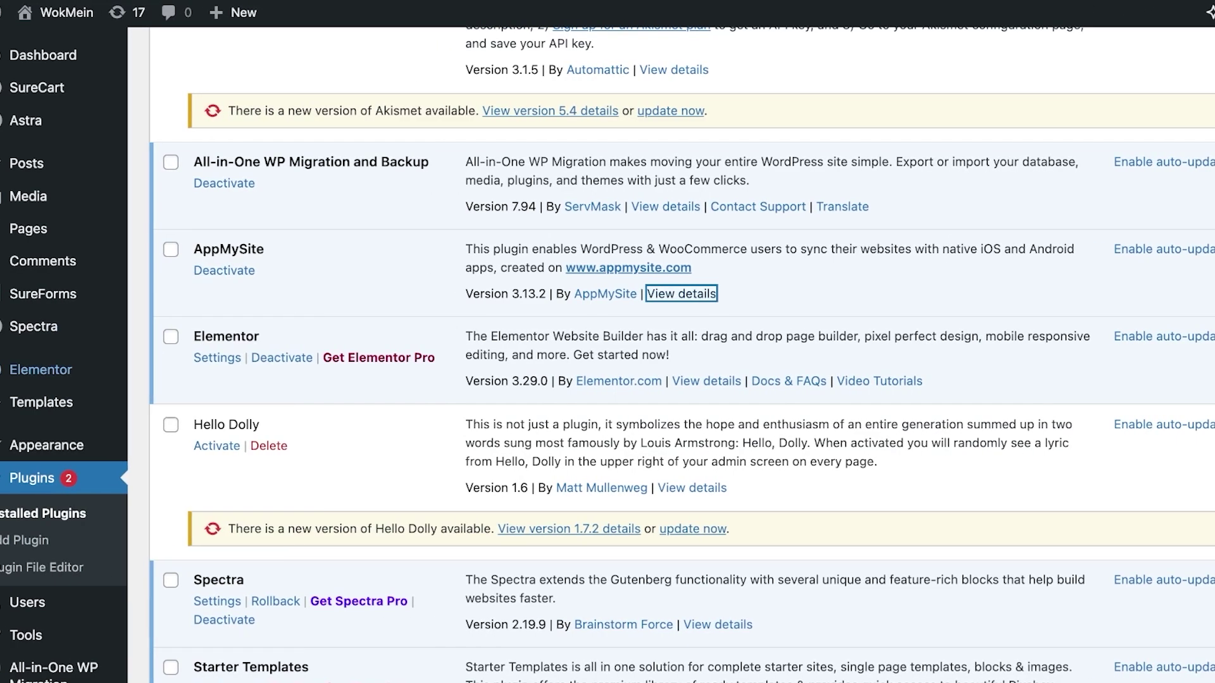
- Open the AppMySite plugin's page in WordPress and check the license key information on the app's Install Plugin page
scroll(62, 369, up, 5)
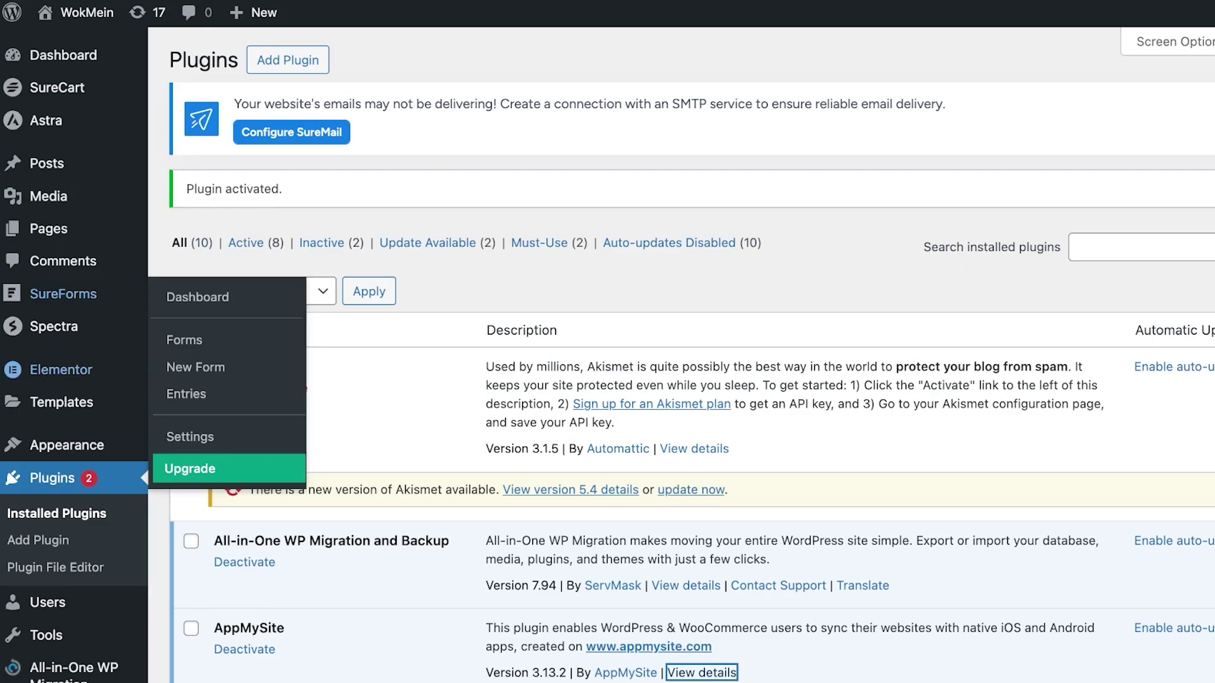
scroll(57, 297, down, 3)
click(63, 634)
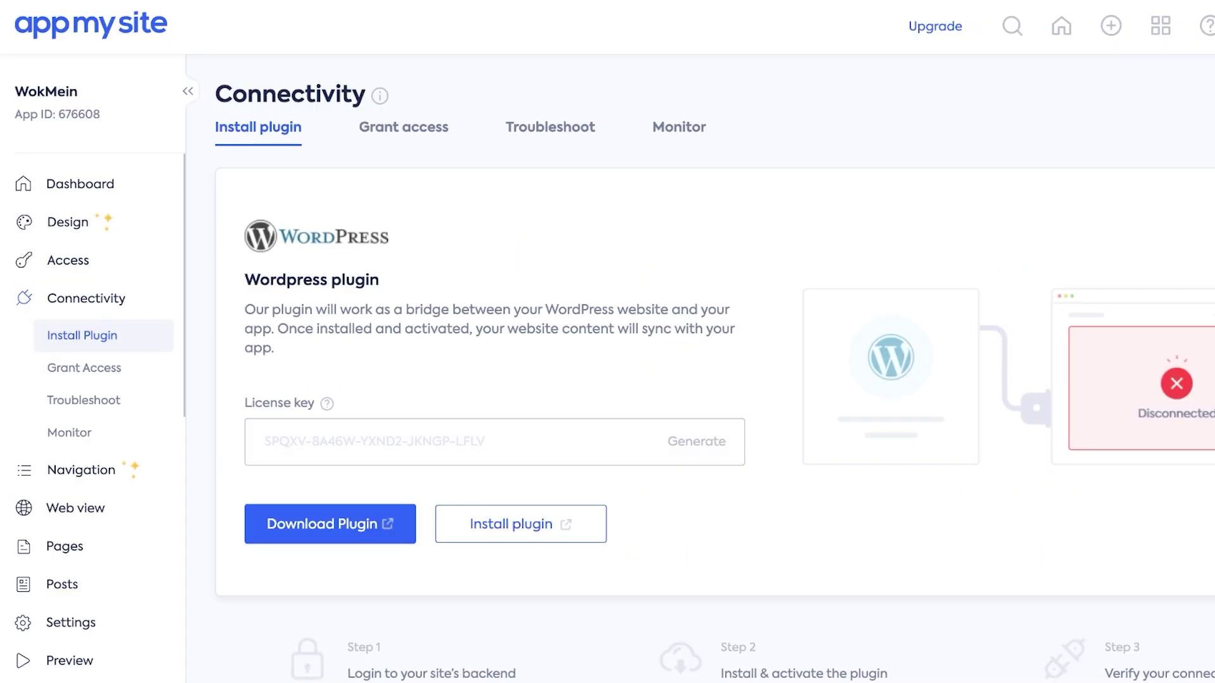
scroll(327, 387, down, 1)
mouse_move(326, 388)
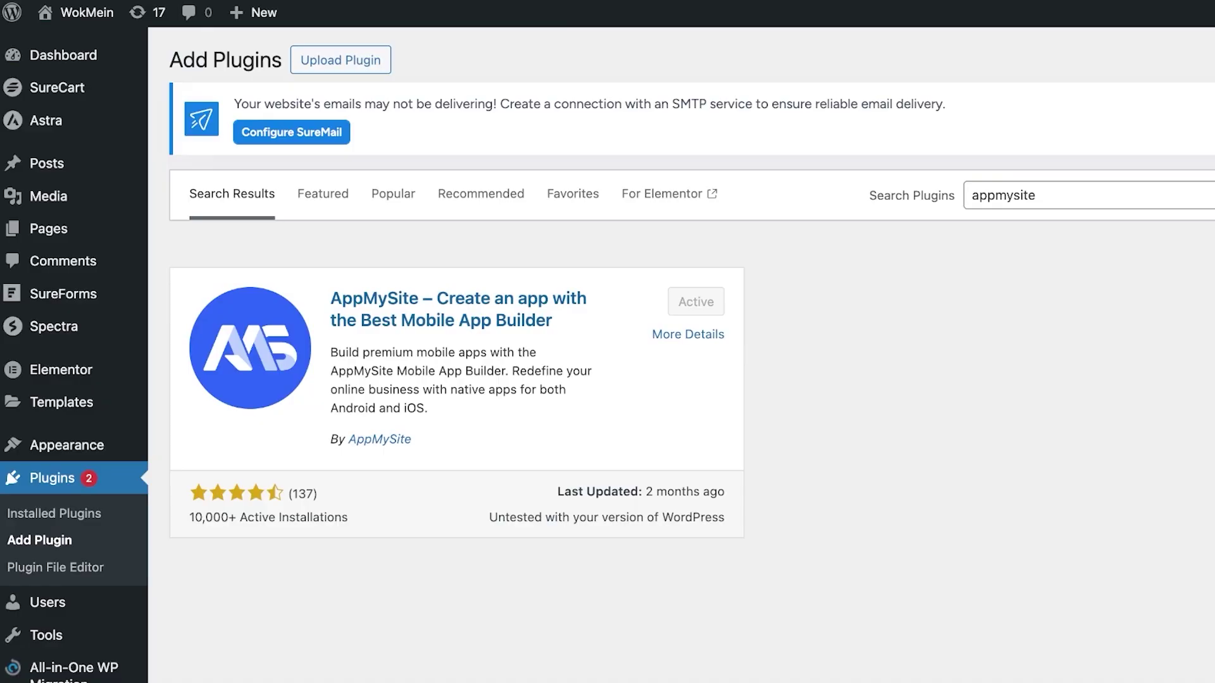
- Check the details of the AppMySite plugin in the WordPress plugin search results and close them
click(699, 334)
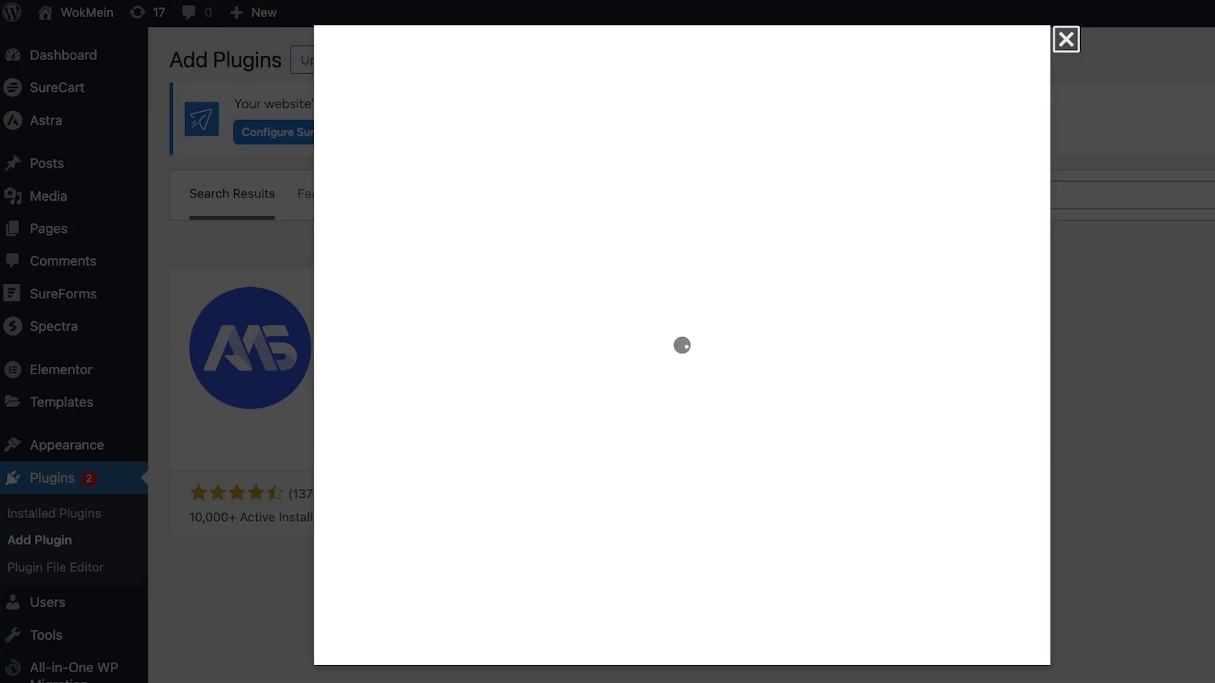
key(Escape)
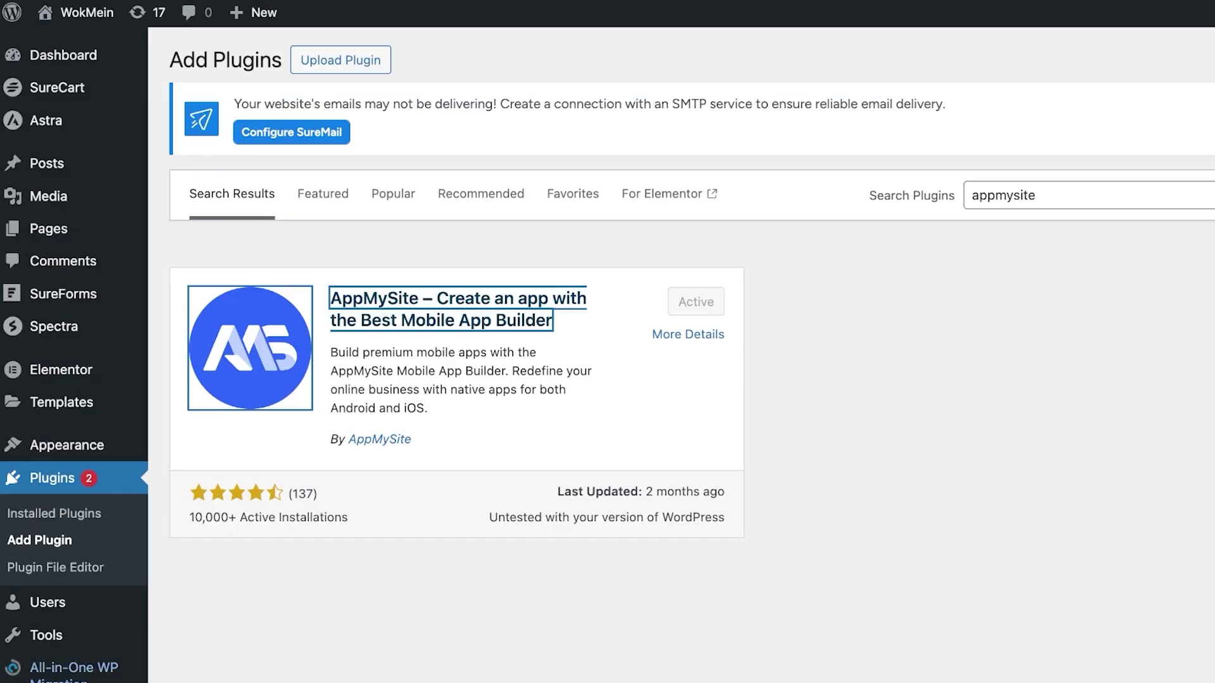
- Paste the app's license key into the License key field of the WordPress AppMySite plugin, remove the trailing word "Generate", and submit it
scroll(607, 354, down, 2)
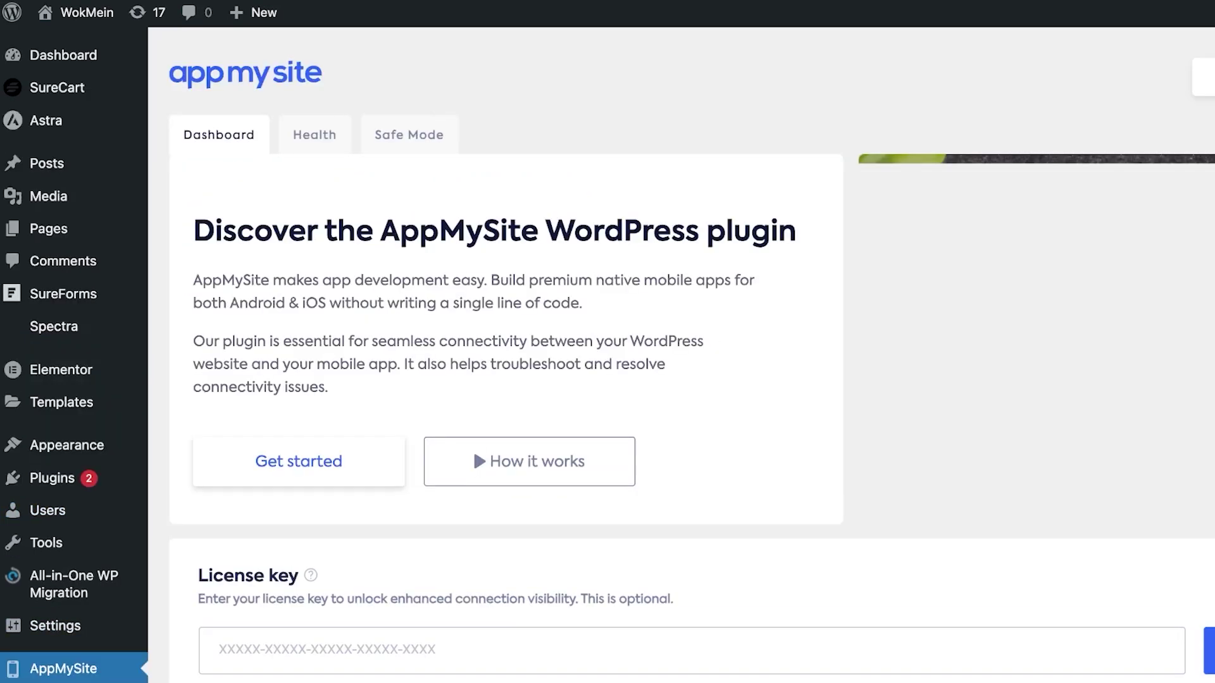
scroll(692, 354, down, 4)
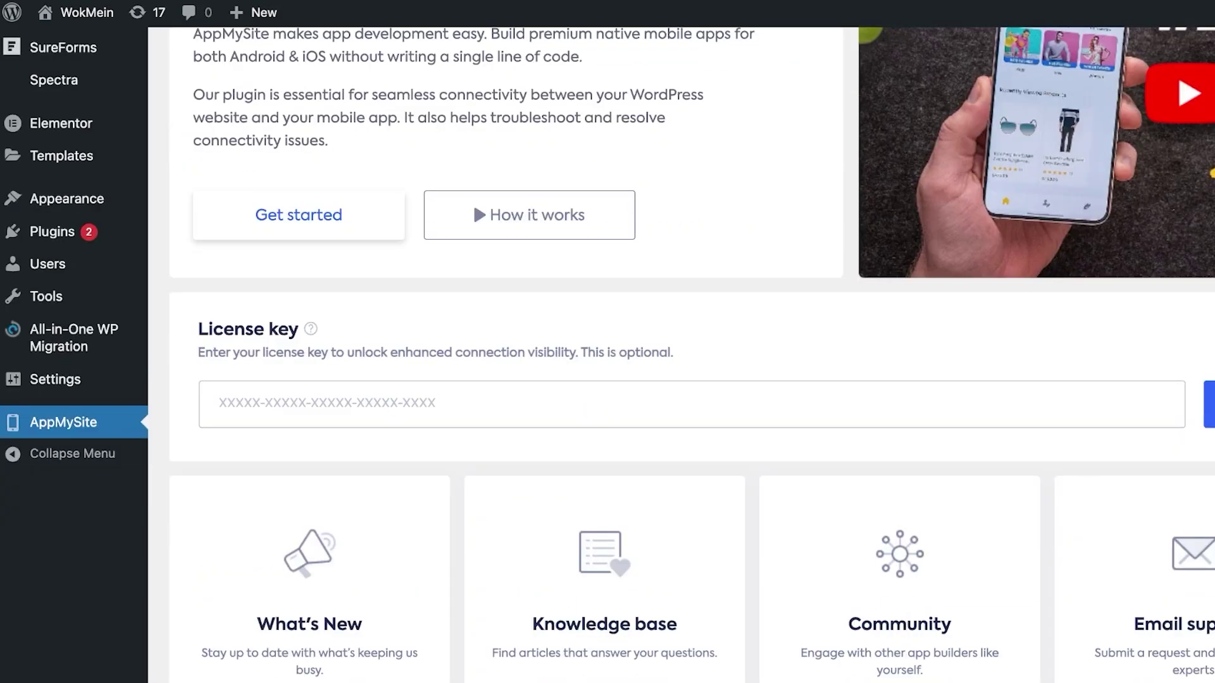
scroll(692, 354, down, 3)
click(218, 251)
scroll(692, 354, up, 7)
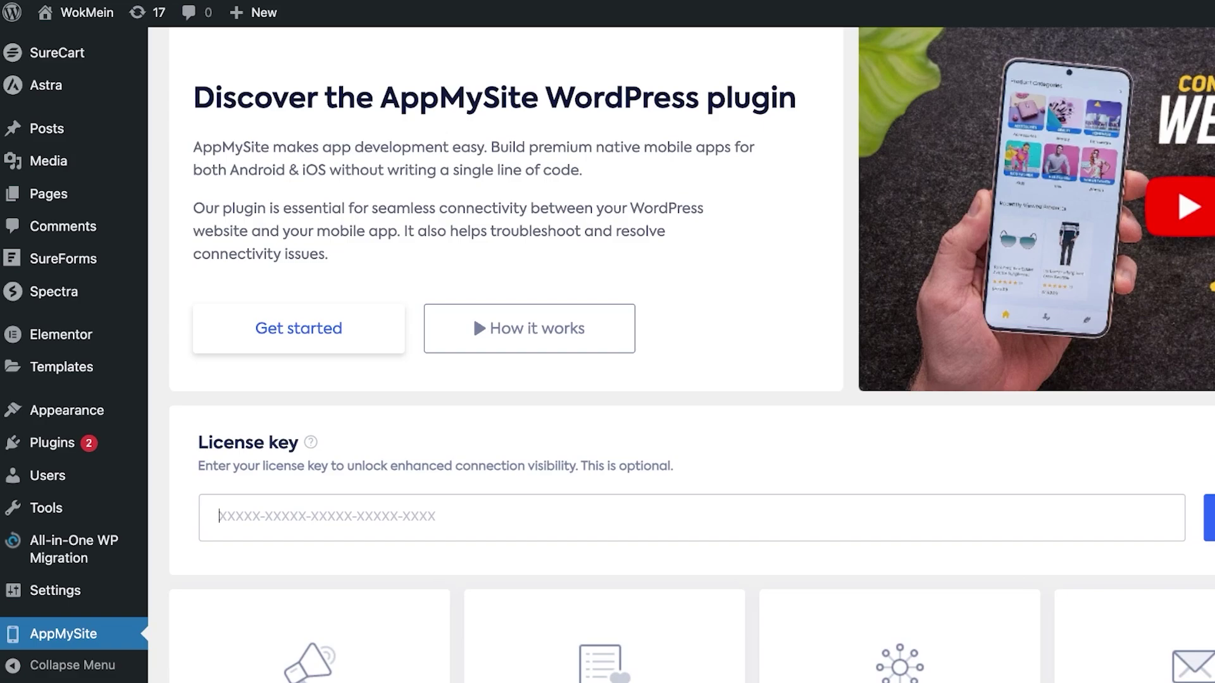
key(ctrl+v)
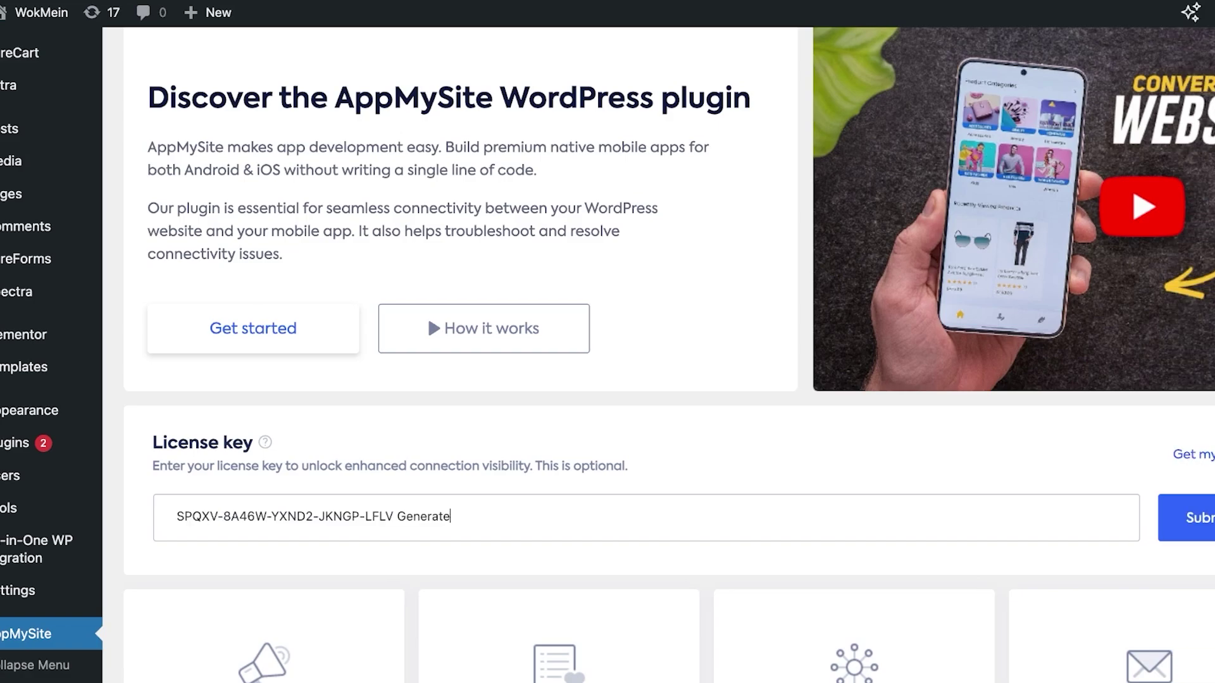
key(ctrl+shift+Left)
key(BackSpace)
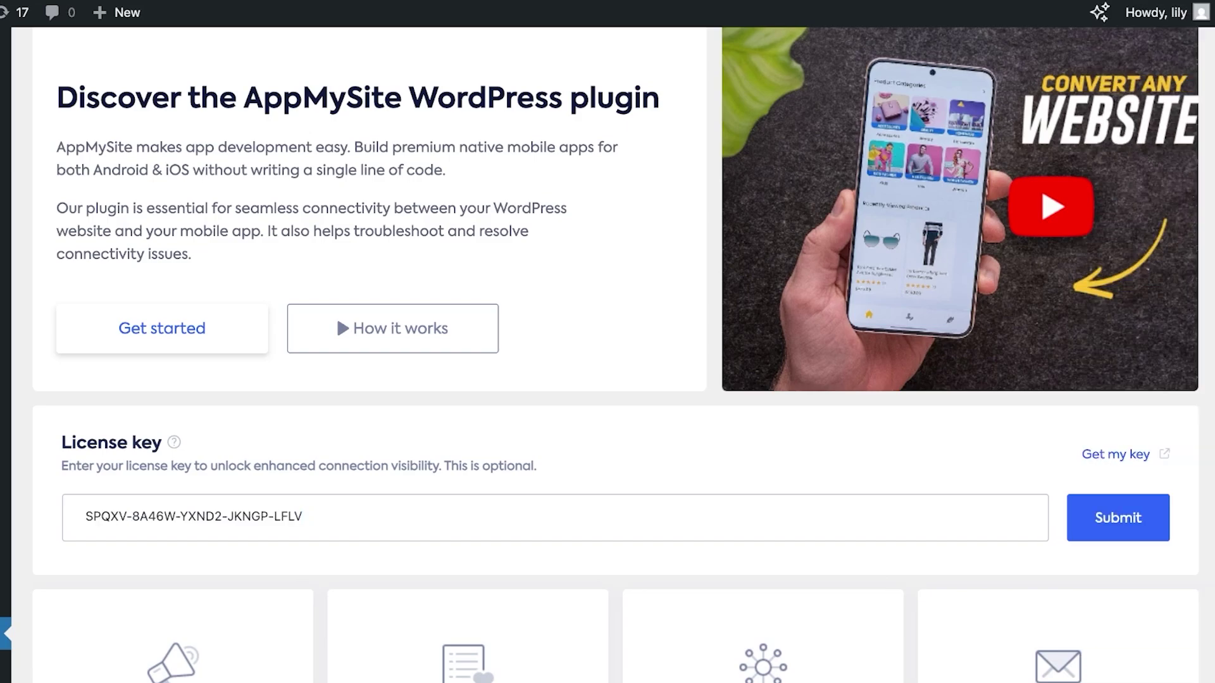
key(Return)
scroll(336, 48, down, 5)
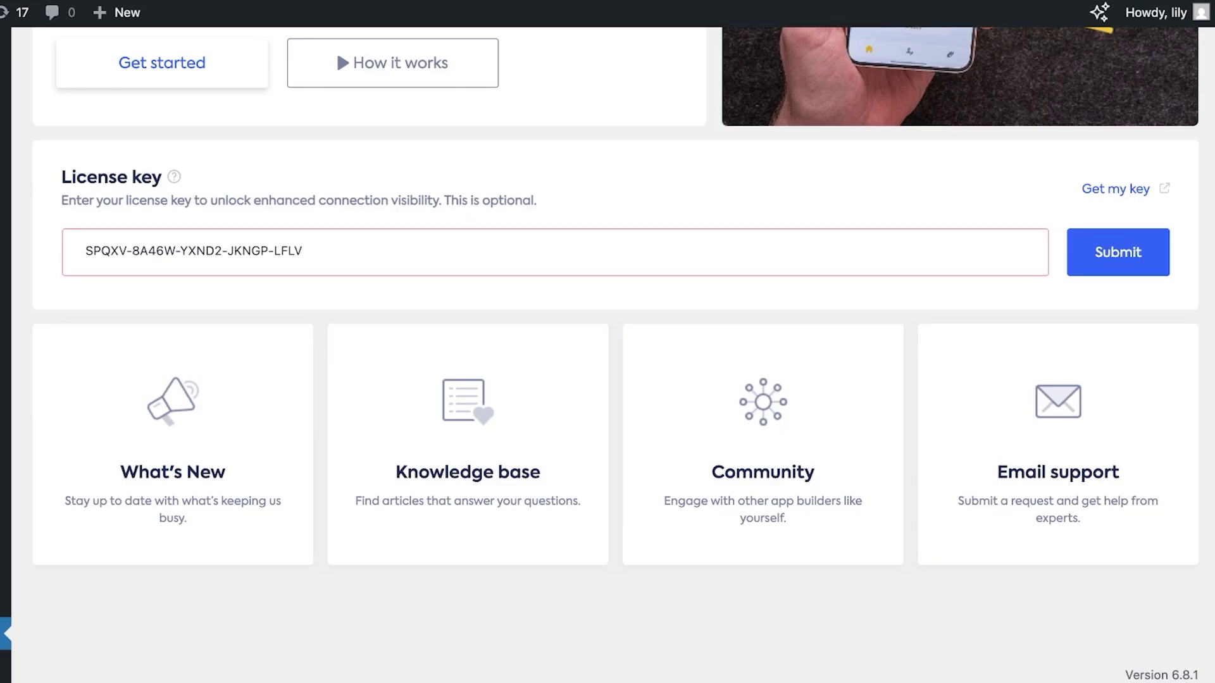
- Switch back to the app's Install Plugin connectivity page in AppMySite and verify the website connection
scroll(336, 49, up, 3)
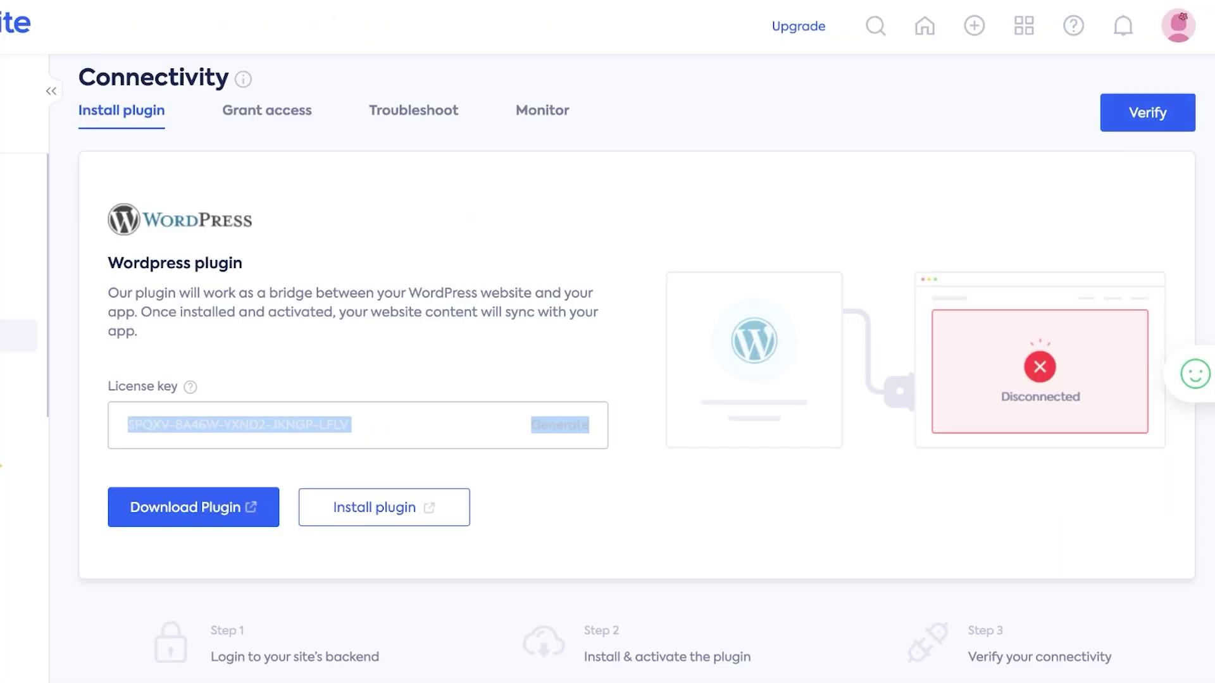
click(1147, 113)
scroll(637, 367, up, 1)
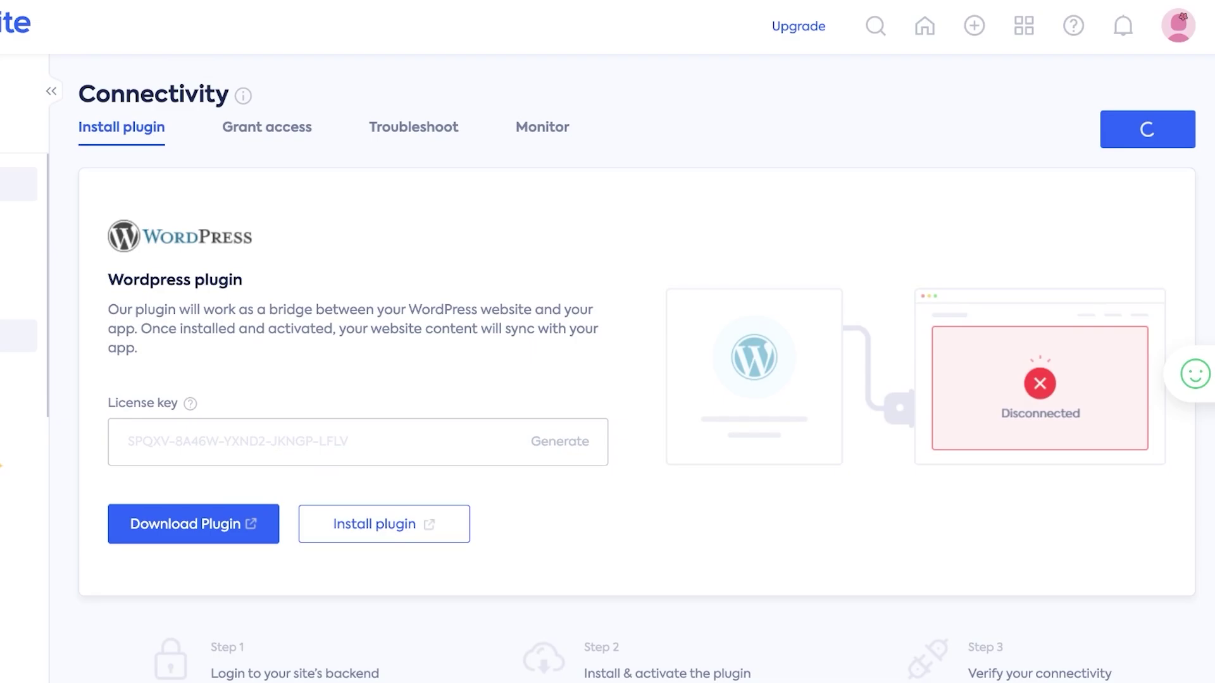